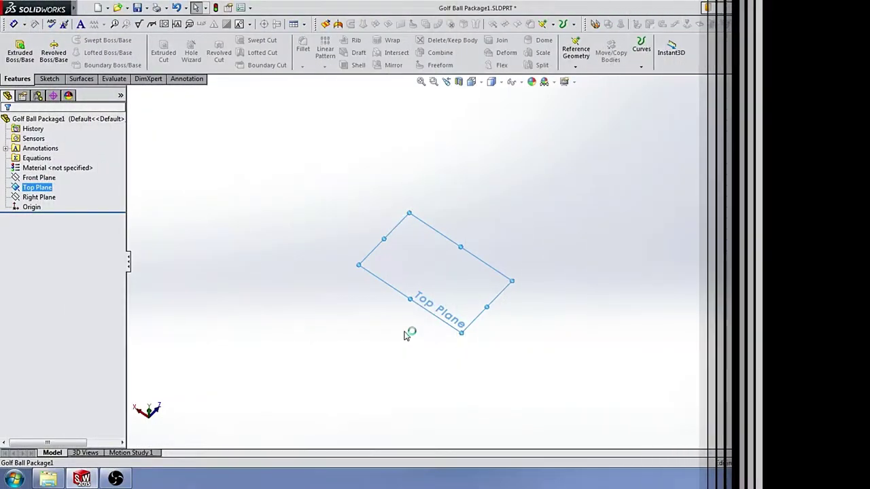
With Top Plane selected, switch the CommandManager to the Sketch tools.
{"action": "left_click", "coordinate": [49, 79]}
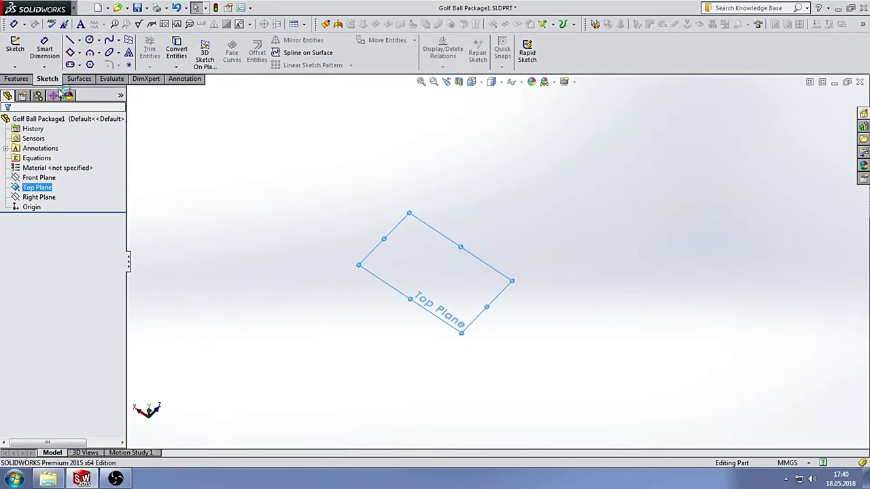
Draw a three-point corner rectangle on Top Plane, oriented as a diamond around the origin.
{"action": "left_click", "coordinate": [80, 53]}
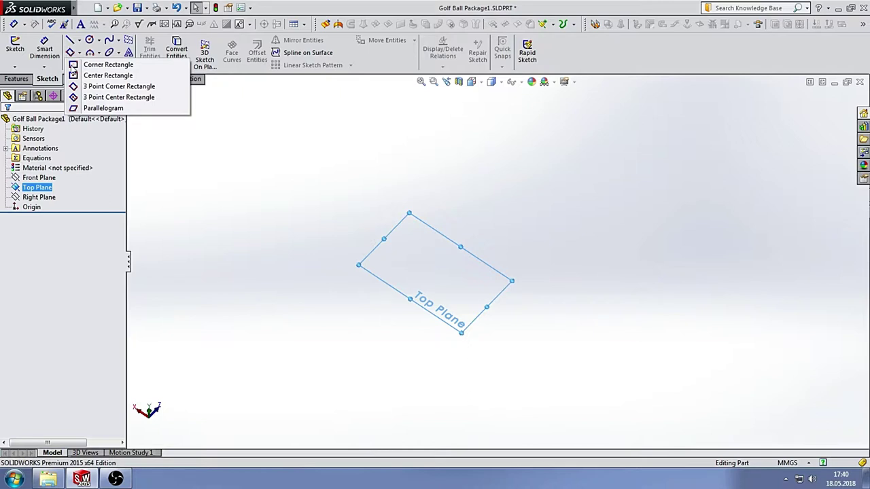
{"action": "left_click", "coordinate": [119, 86]}
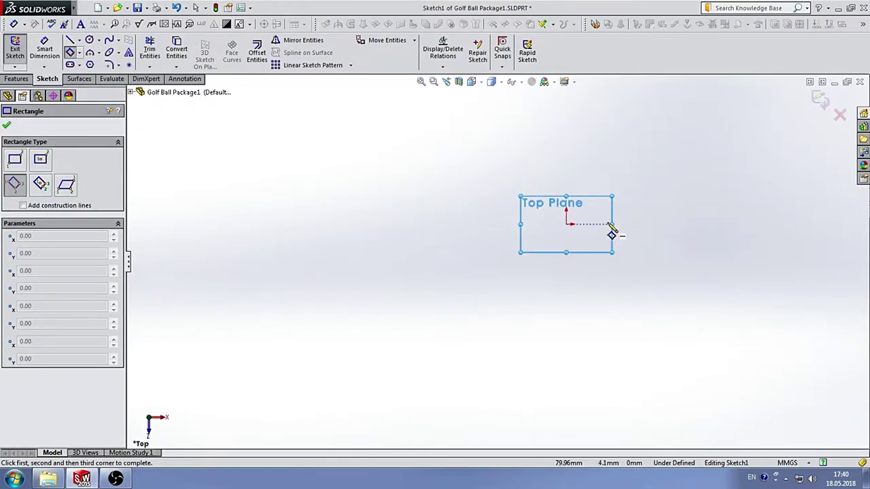
{"action": "scroll", "coordinate": [611, 231], "scroll_direction": "down", "scroll_amount": 2}
{"action": "scroll", "coordinate": [571, 238], "scroll_direction": "down", "scroll_amount": 2}
{"action": "left_click", "coordinate": [404, 231]}
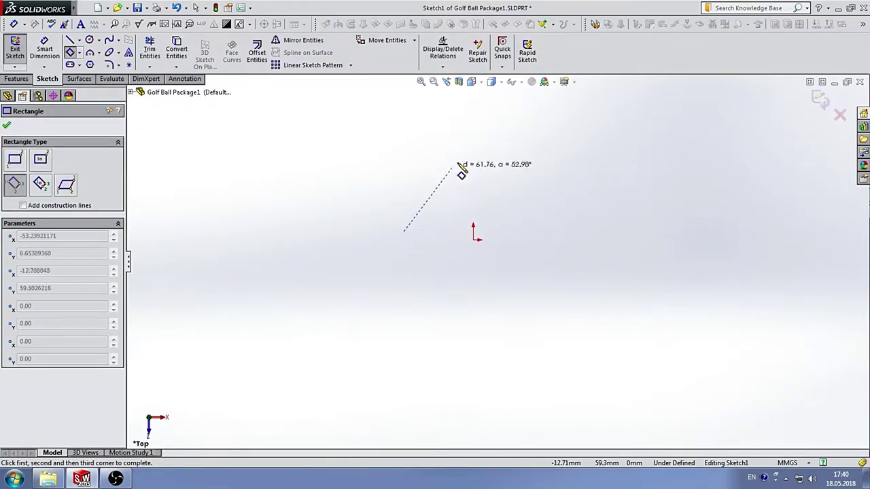
{"action": "left_click", "coordinate": [474, 158]}
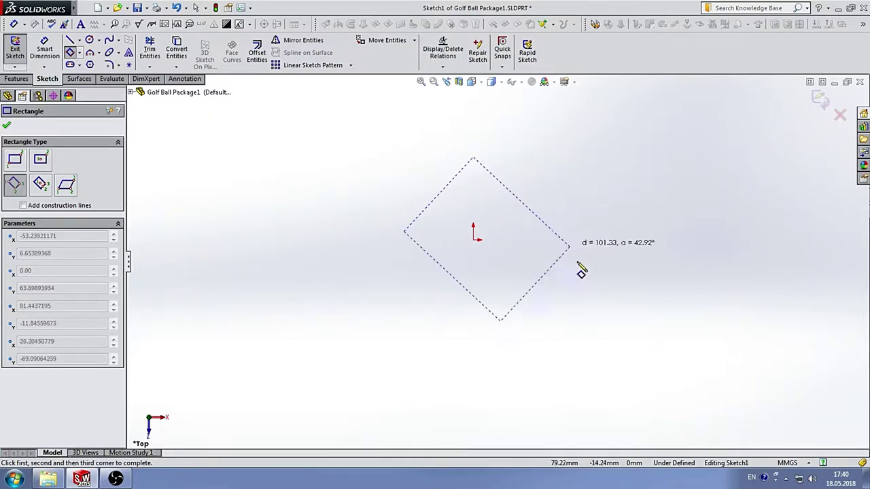
{"action": "left_click", "coordinate": [524, 269]}
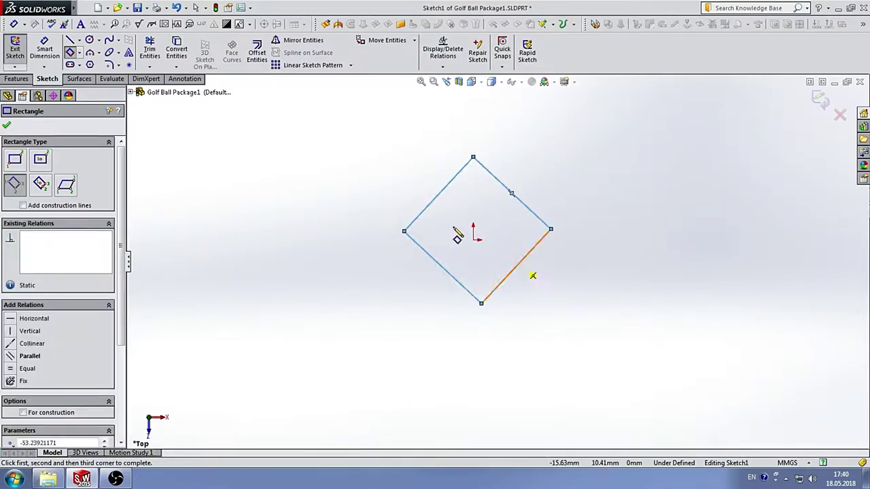
Add centerlines joining the diamond's top-bottom and left-right corners.
{"action": "left_click", "coordinate": [78, 40]}
{"action": "left_click", "coordinate": [97, 62]}
{"action": "scroll", "coordinate": [471, 272], "scroll_direction": "down", "scroll_amount": 3}
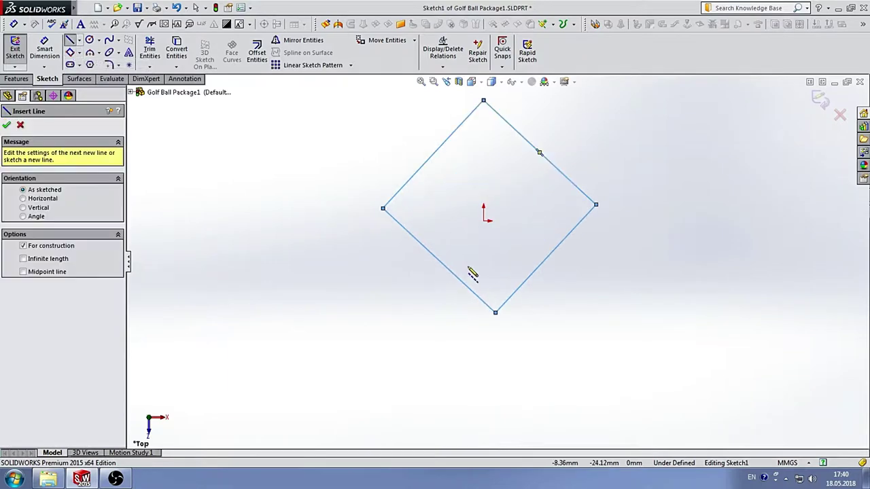
{"action": "scroll", "coordinate": [501, 213], "scroll_direction": "up", "scroll_amount": 3}
{"action": "scroll", "coordinate": [491, 146], "scroll_direction": "down", "scroll_amount": 2}
{"action": "left_click", "coordinate": [485, 140]}
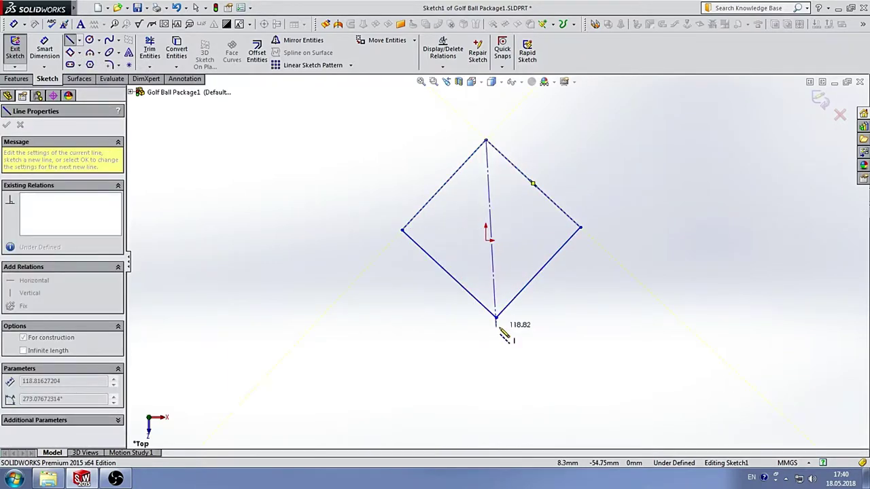
{"action": "left_click", "coordinate": [495, 316]}
{"action": "left_click", "coordinate": [402, 230]}
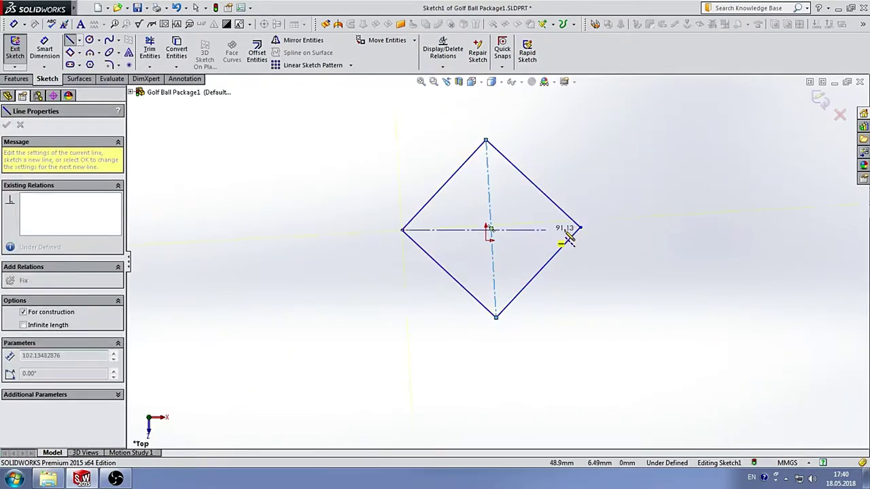
{"action": "left_click", "coordinate": [580, 227]}
{"action": "key", "text": "Escape"}
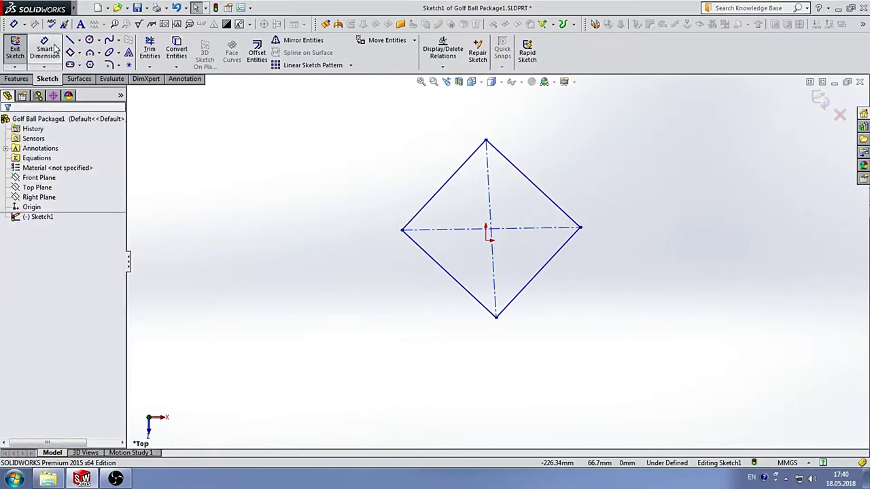
Dimension the lower-left side of the diamond to 100 mm.
{"action": "left_click", "coordinate": [44, 49]}
{"action": "left_click", "coordinate": [458, 288]}
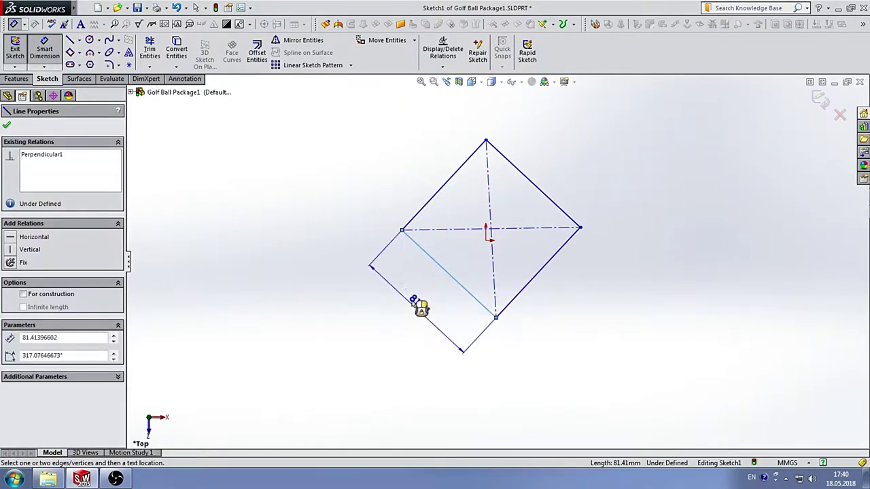
{"action": "left_click", "coordinate": [415, 306]}
{"action": "type", "text": "100"}
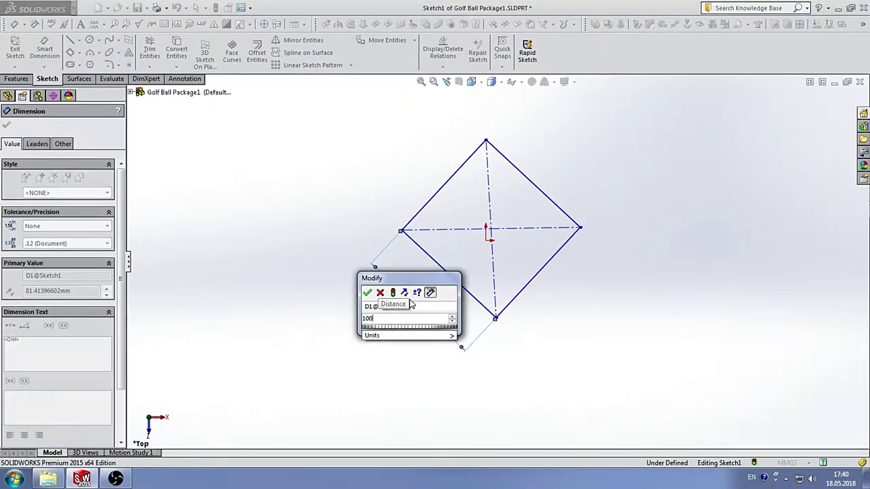
{"action": "key", "text": "Return"}
{"action": "key", "text": "Escape"}
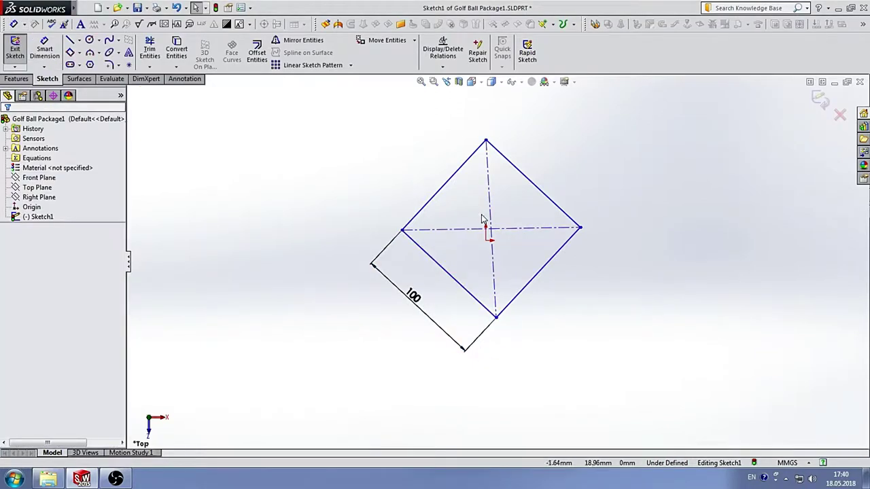
Make the diagonals intersect at the origin and constrain one diagonal vertical.
{"action": "left_click", "coordinate": [494, 214]}
{"action": "left_click", "coordinate": [508, 229], "text": "ctrl"}
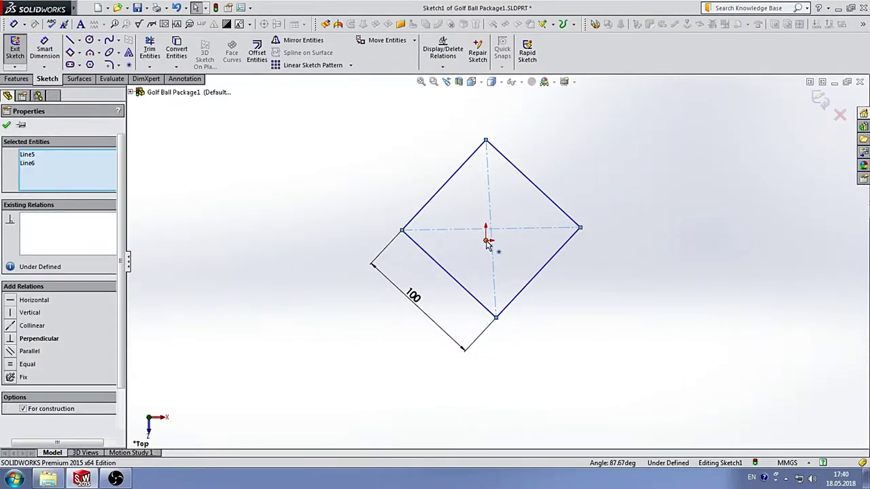
{"action": "left_click", "coordinate": [486, 239], "text": "ctrl"}
{"action": "left_click", "coordinate": [38, 303]}
{"action": "left_click", "coordinate": [284, 169]}
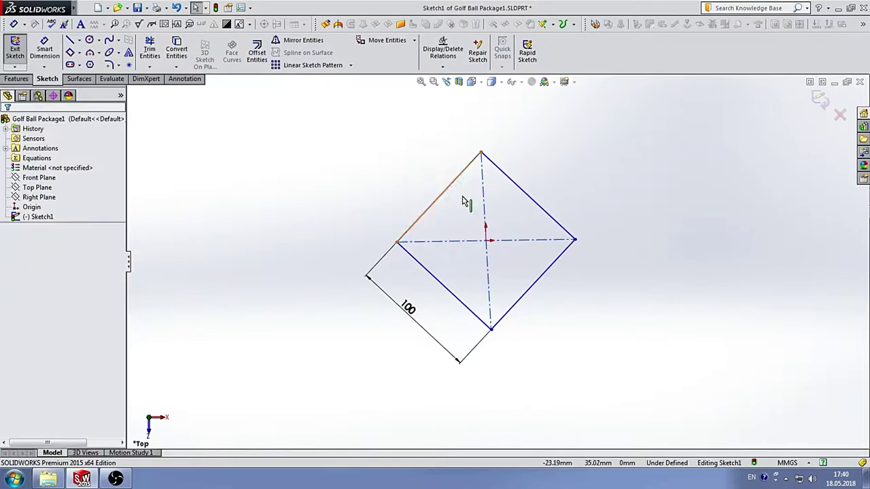
{"action": "left_click", "coordinate": [484, 190]}
{"action": "left_click", "coordinate": [34, 250]}
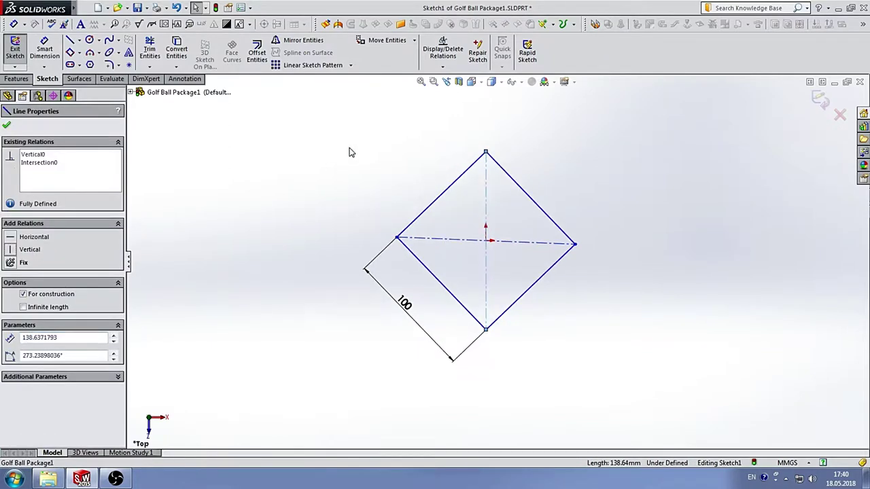
{"action": "left_click", "coordinate": [350, 152]}
Make the upper-left and lower-left sides equal, then exit the fully defined sketch.
{"action": "left_click", "coordinate": [474, 163]}
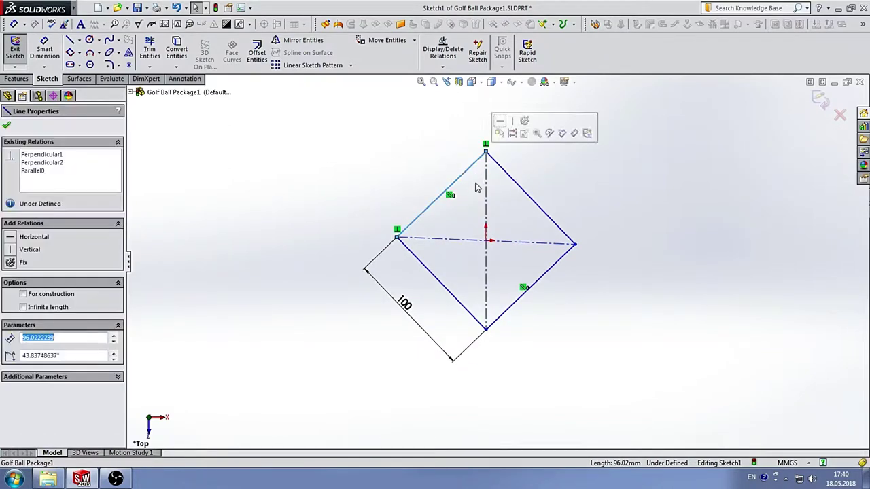
{"action": "left_click", "coordinate": [438, 284], "text": "ctrl"}
{"action": "left_click", "coordinate": [38, 367]}
{"action": "left_click", "coordinate": [322, 181]}
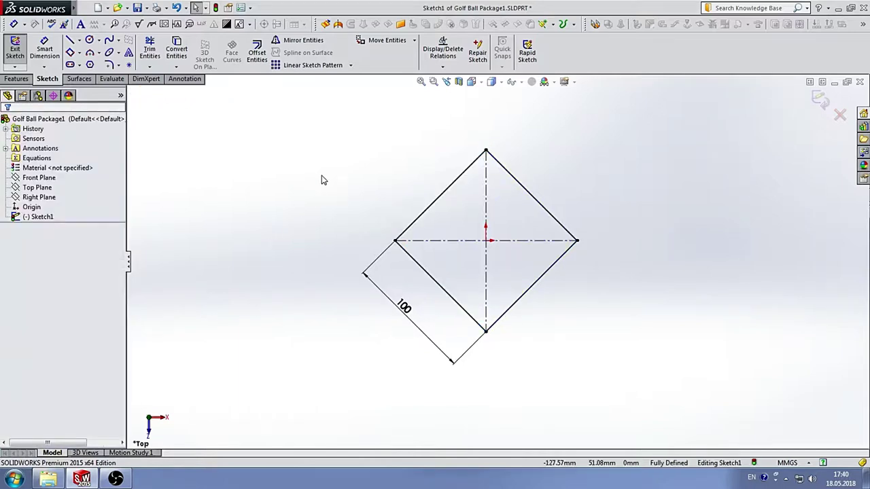
{"action": "scroll", "coordinate": [516, 248], "scroll_direction": "up", "scroll_amount": 2}
{"action": "scroll", "coordinate": [460, 288], "scroll_direction": "down", "scroll_amount": 1}
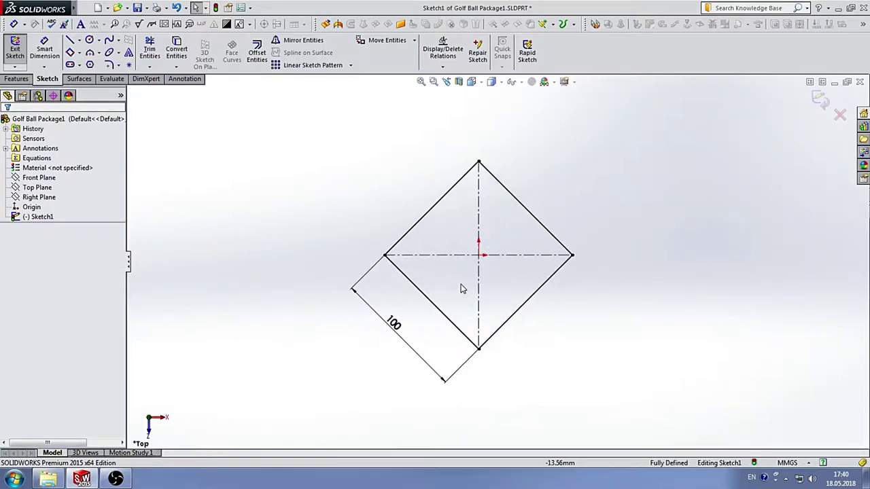
{"action": "left_click", "coordinate": [823, 110]}
Create reference plane Plane1 offset 100 mm above the Top Plane.
{"action": "mouse_move", "coordinate": [563, 186]}
{"action": "middle_mouse_down"}
{"action": "mouse_move", "coordinate": [525, 101]}
{"action": "mouse_move", "coordinate": [547, 132]}
{"action": "mouse_move", "coordinate": [213, 209]}
{"action": "middle_mouse_up"}
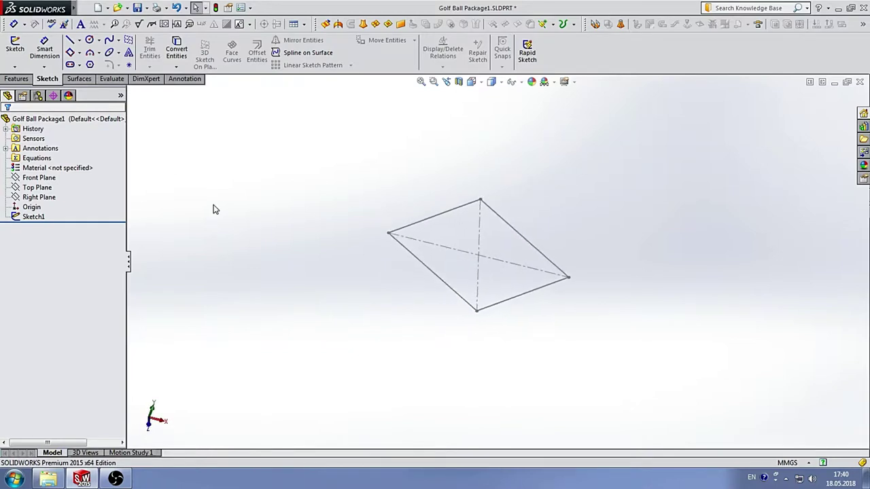
{"action": "left_click", "coordinate": [37, 188]}
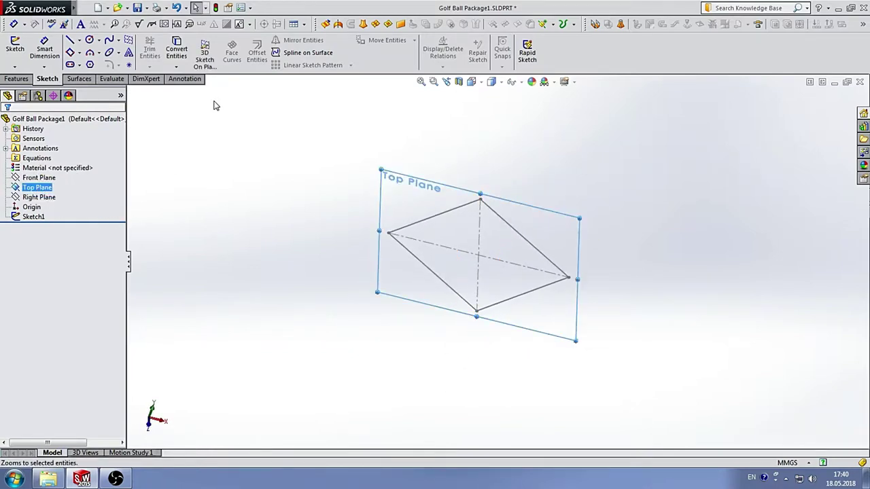
{"action": "left_click", "coordinate": [546, 26]}
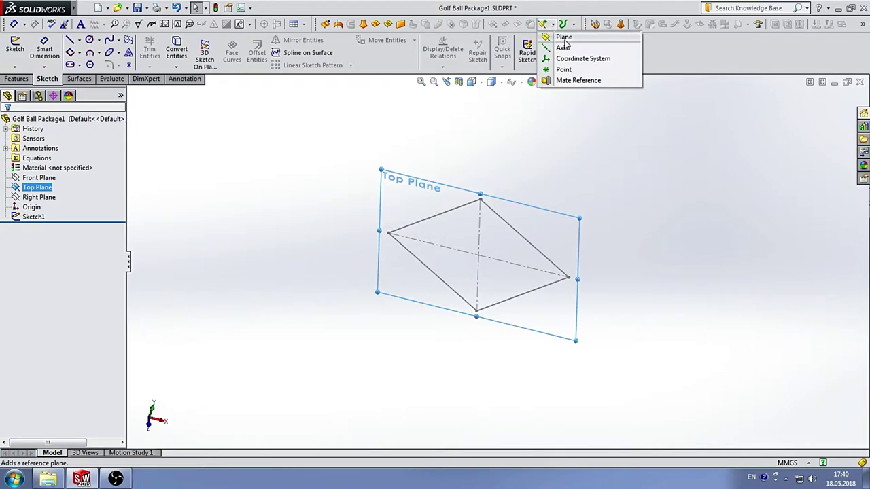
{"action": "left_click", "coordinate": [561, 33]}
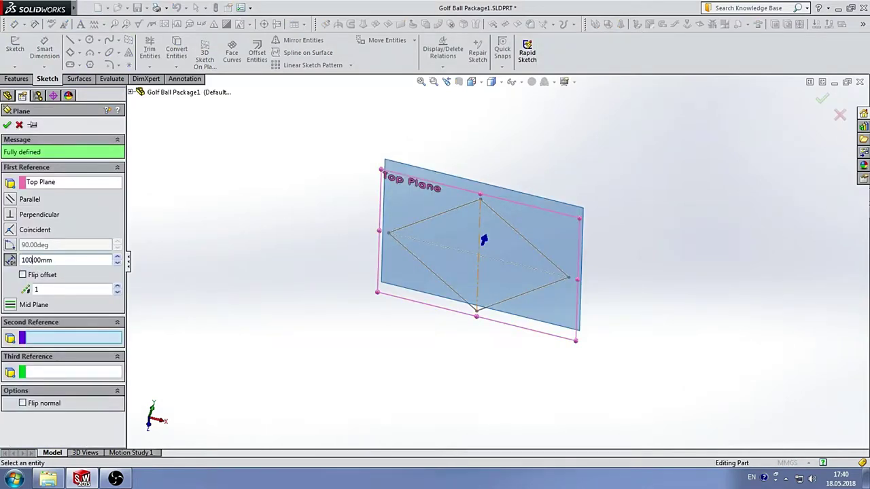
{"action": "left_click", "coordinate": [7, 124]}
{"action": "mouse_move", "coordinate": [524, 299]}
{"action": "middle_mouse_down"}
{"action": "mouse_move", "coordinate": [508, 224]}
{"action": "mouse_move", "coordinate": [534, 252]}
{"action": "mouse_move", "coordinate": [543, 194]}
{"action": "mouse_move", "coordinate": [494, 175]}
{"action": "middle_mouse_up"}
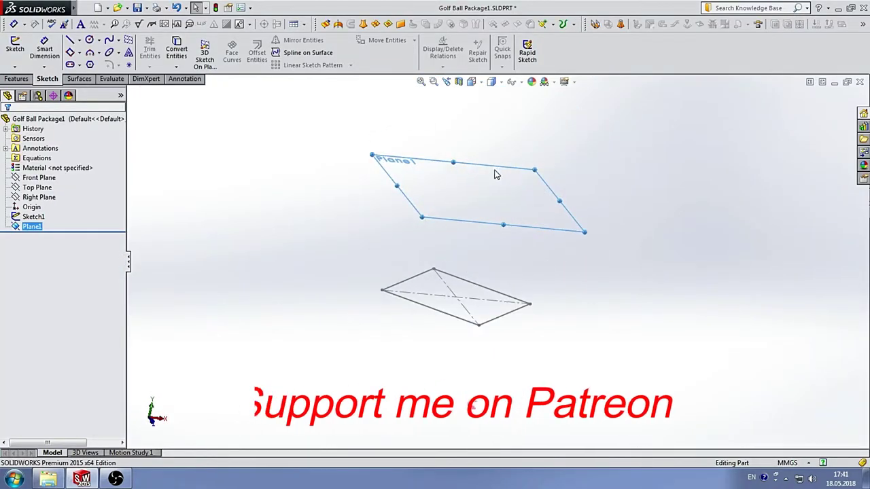
Sketch a single apex point at Plane1's centre, 0,0, and exit the sketch.
{"action": "left_click", "coordinate": [129, 64]}
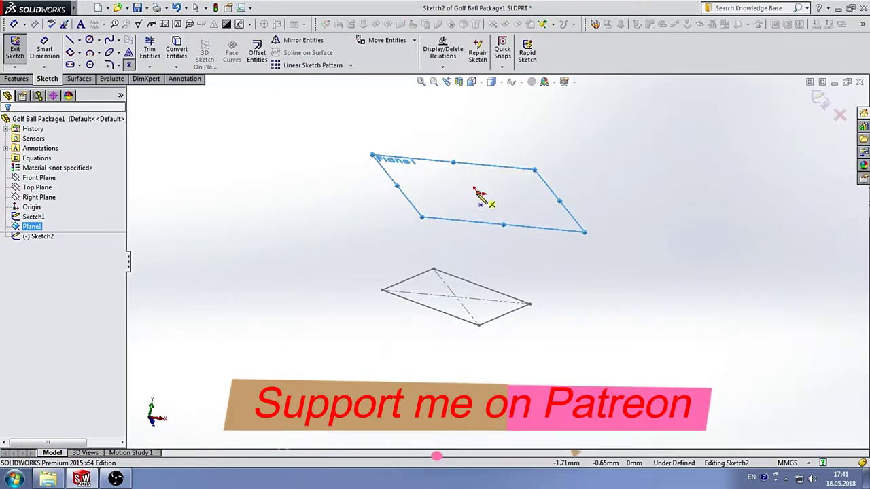
{"action": "left_click", "coordinate": [479, 193]}
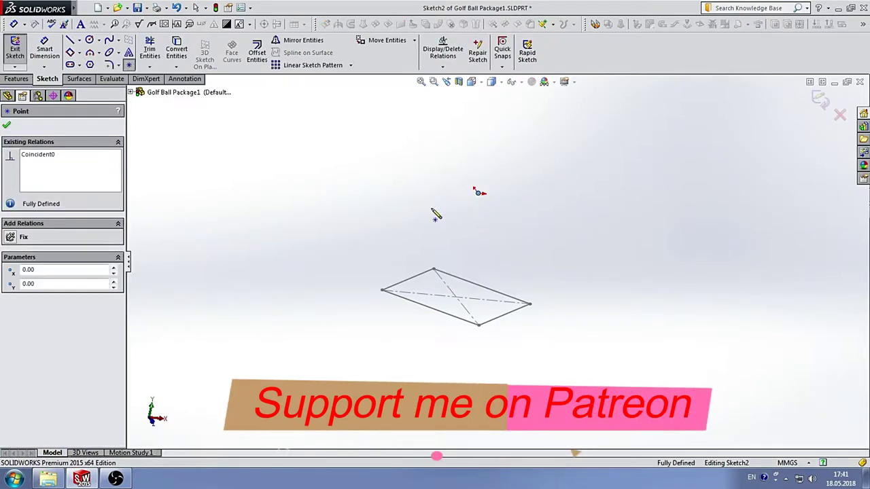
{"action": "left_click", "coordinate": [7, 126]}
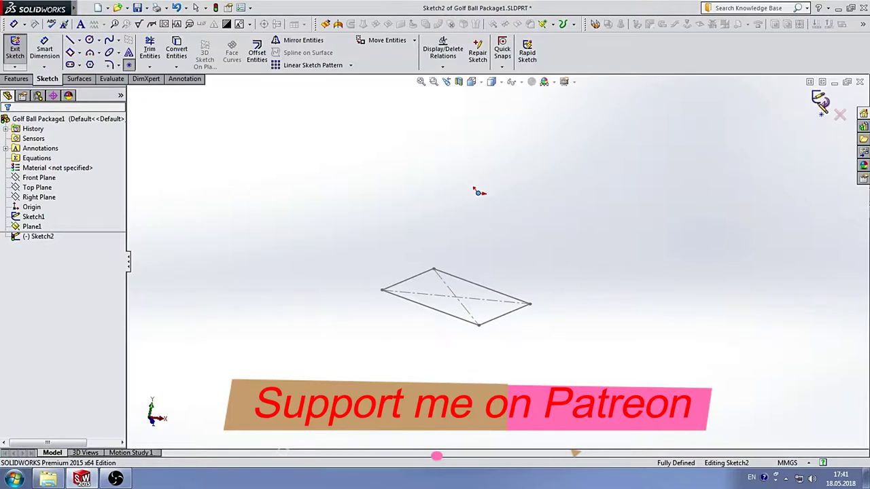
{"action": "left_click", "coordinate": [820, 101]}
{"action": "mouse_move", "coordinate": [623, 197]}
{"action": "middle_mouse_down"}
{"action": "mouse_move", "coordinate": [546, 186]}
{"action": "mouse_move", "coordinate": [578, 173]}
{"action": "mouse_move", "coordinate": [612, 199]}
{"action": "middle_mouse_up"}
Loft from the Sketch1 square to Point1@Sketch2 to create the solid pyramid Loft1.
{"action": "left_click", "coordinate": [14, 80]}
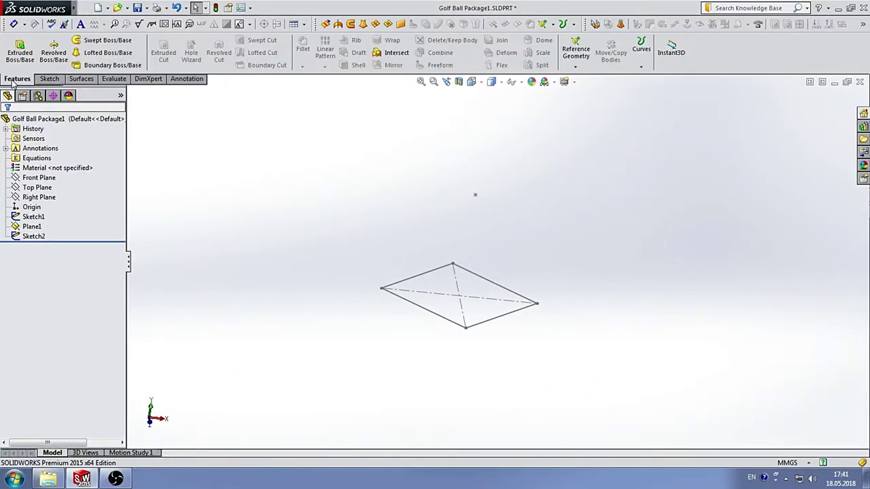
{"action": "left_click", "coordinate": [99, 56]}
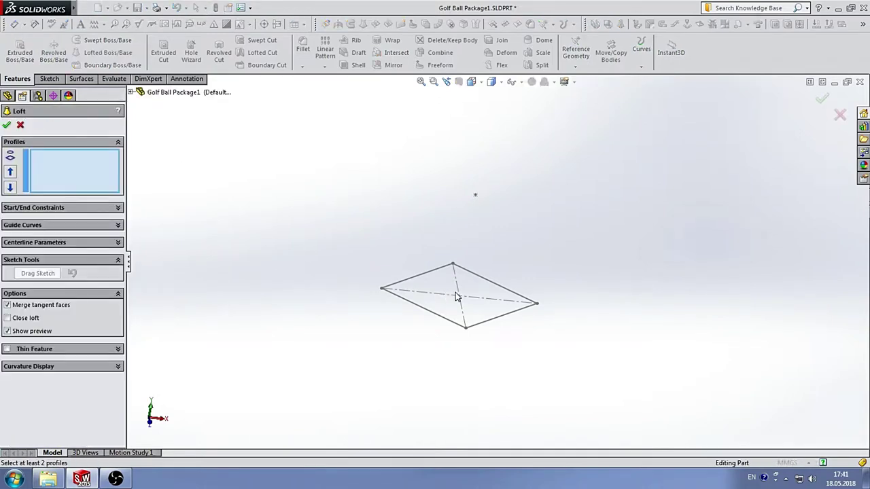
{"action": "left_click", "coordinate": [447, 324]}
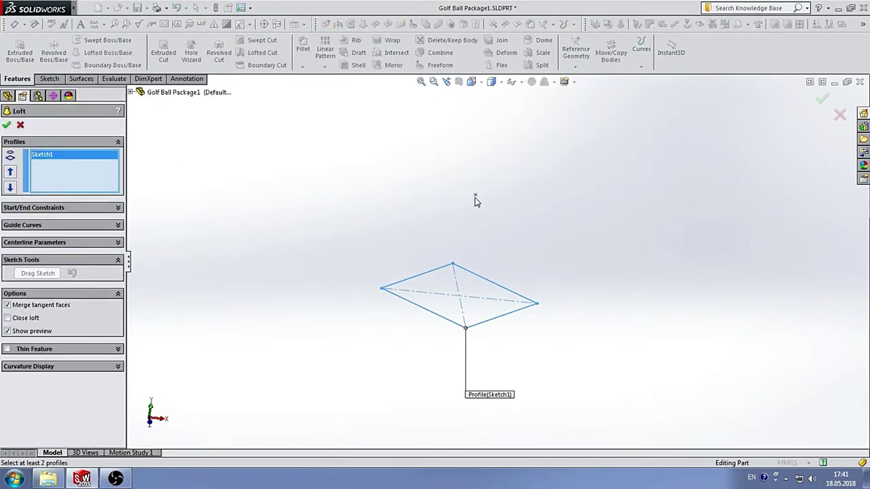
{"action": "left_click", "coordinate": [475, 196]}
{"action": "left_click", "coordinate": [7, 125]}
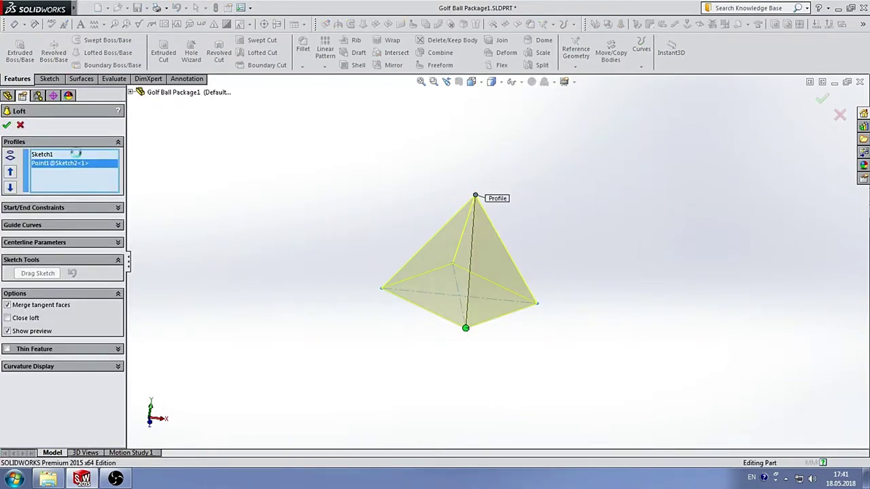
{"action": "mouse_move", "coordinate": [608, 213]}
{"action": "middle_mouse_down"}
{"action": "mouse_move", "coordinate": [421, 199]}
{"action": "mouse_move", "coordinate": [460, 200]}
{"action": "mouse_move", "coordinate": [475, 142]}
{"action": "mouse_move", "coordinate": [450, 229]}
{"action": "mouse_move", "coordinate": [426, 227]}
{"action": "mouse_move", "coordinate": [466, 258]}
{"action": "middle_mouse_up"}
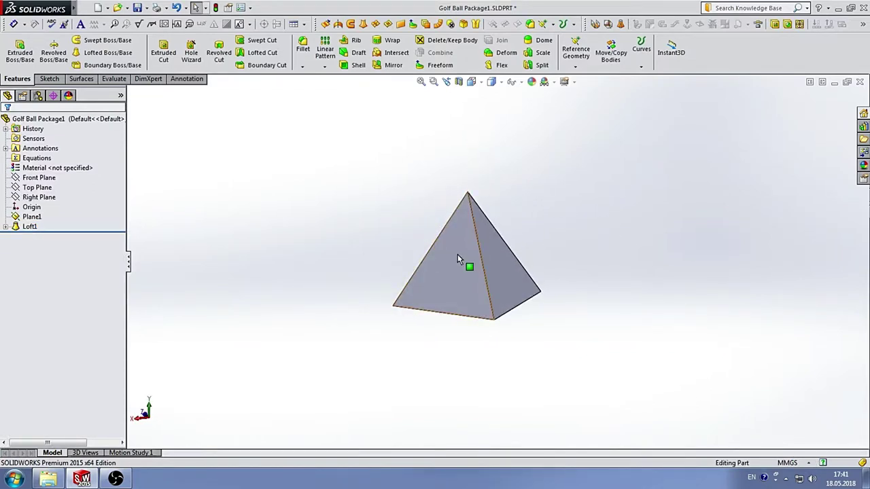
Start a sketch on the Right Plane, view it face-on, and draw a circle left of the axis.
{"action": "left_click", "coordinate": [47, 199]}
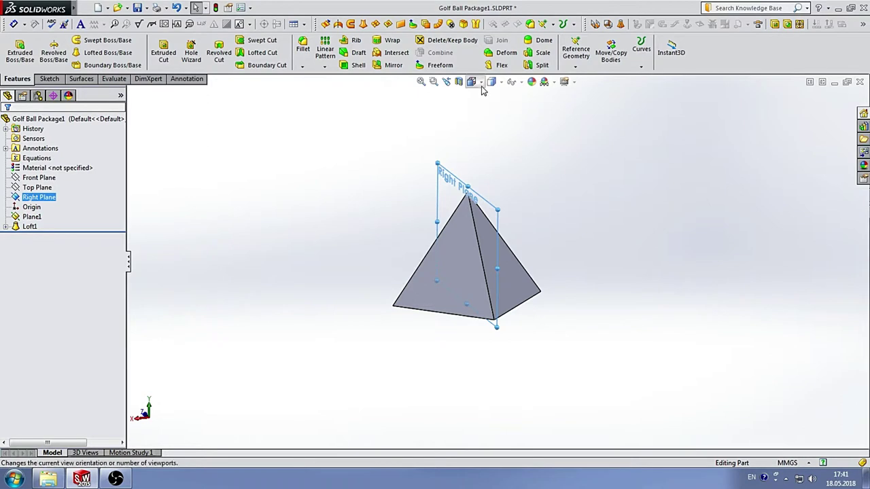
{"action": "left_click", "coordinate": [163, 51]}
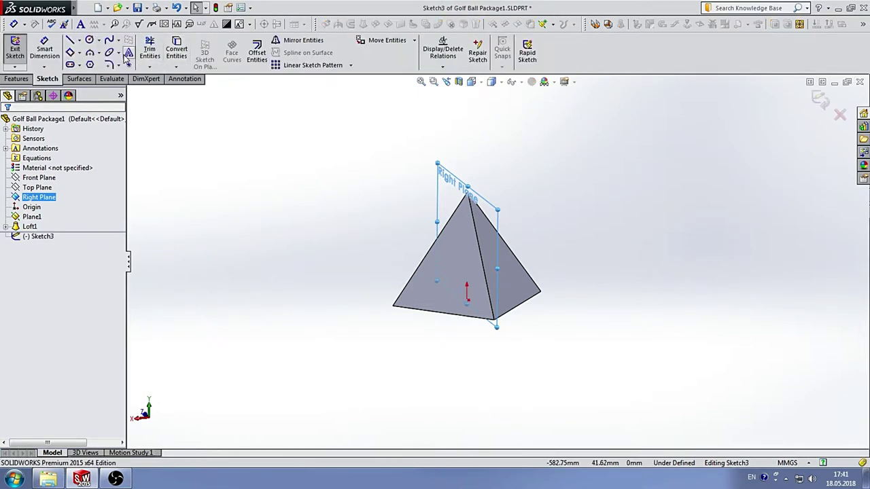
{"action": "left_click", "coordinate": [91, 42]}
{"action": "left_click", "coordinate": [481, 83]}
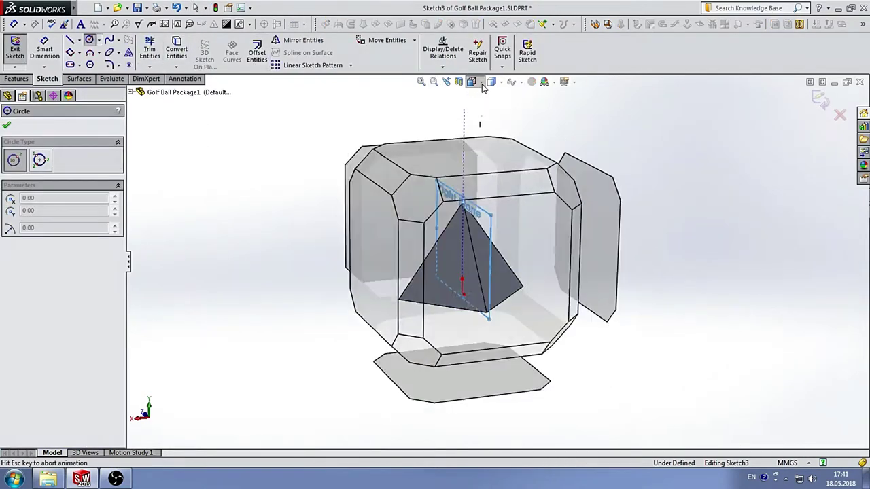
{"action": "left_click", "coordinate": [482, 83]}
{"action": "left_click", "coordinate": [528, 139]}
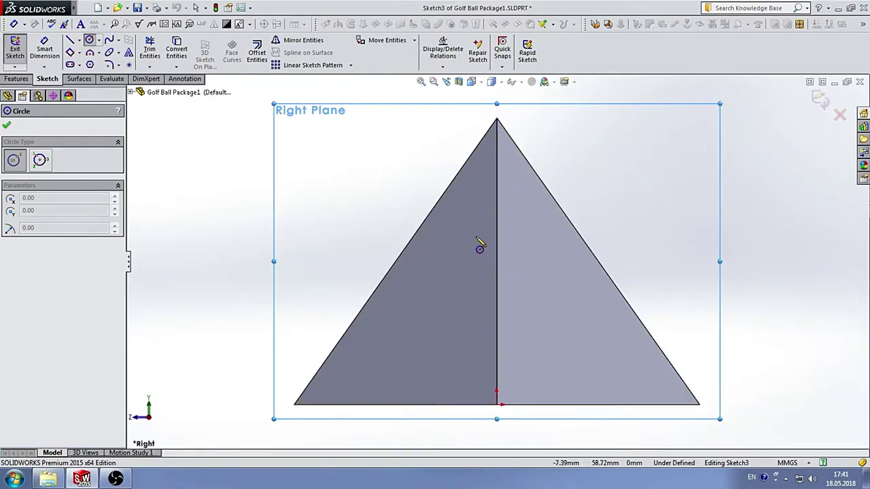
{"action": "left_click", "coordinate": [352, 243]}
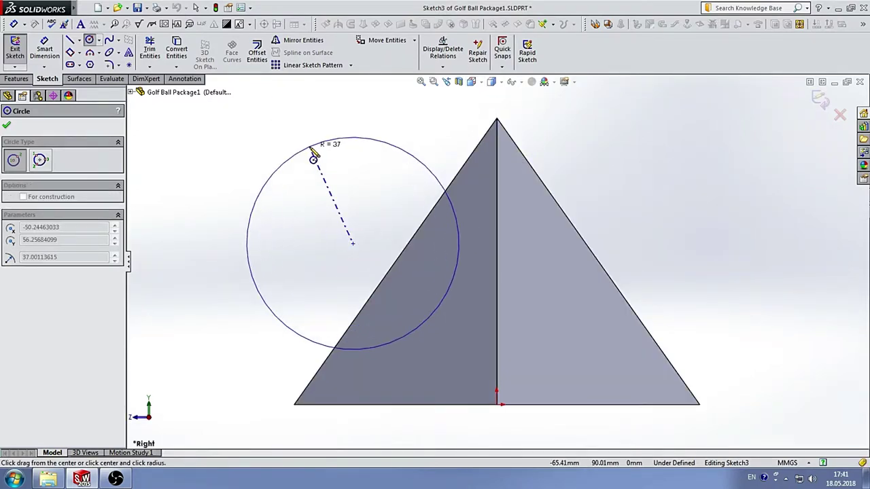
{"action": "left_click", "coordinate": [314, 143]}
Dimension the circle centre 35 mm from the pyramid's centre line and its diameter to 60 mm.
{"action": "left_click", "coordinate": [47, 50]}
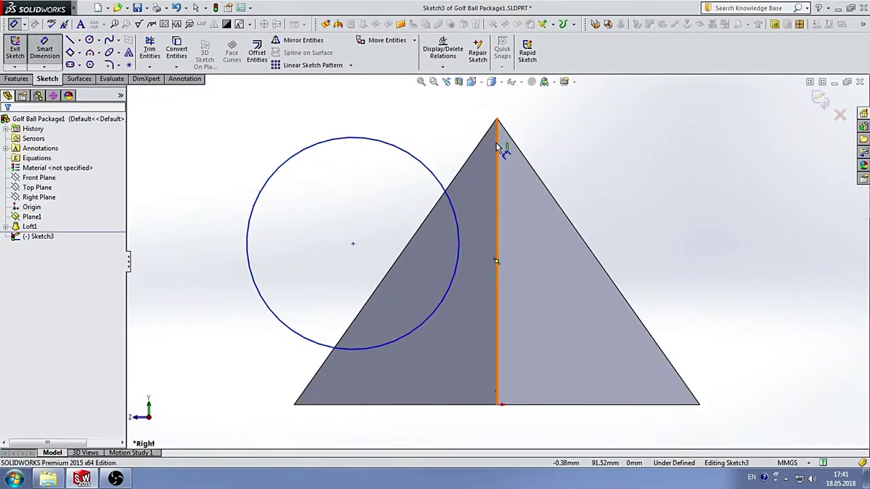
{"action": "left_click", "coordinate": [496, 148]}
{"action": "left_click", "coordinate": [352, 243]}
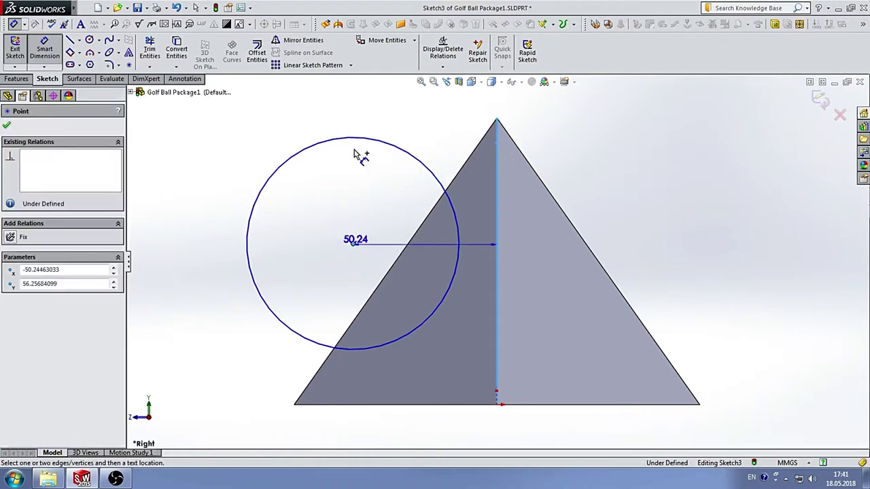
{"action": "left_click", "coordinate": [404, 114]}
{"action": "type", "text": "35"}
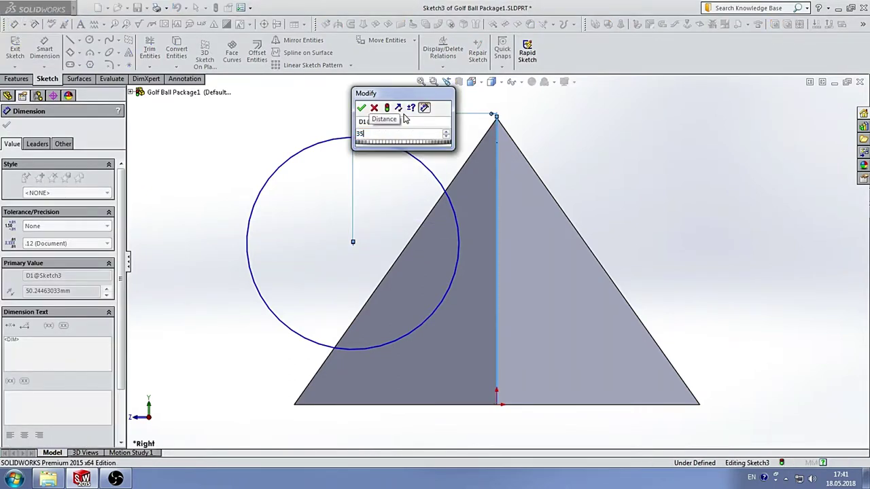
{"action": "key", "text": "Return"}
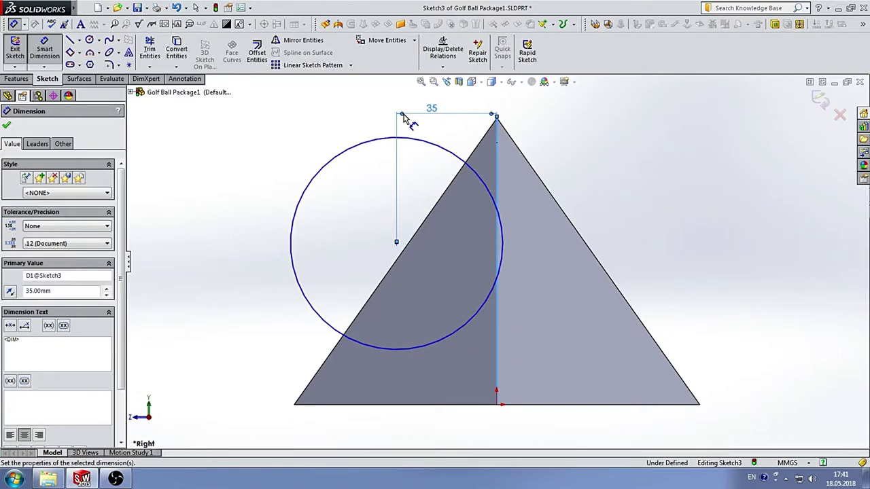
{"action": "left_click", "coordinate": [329, 171]}
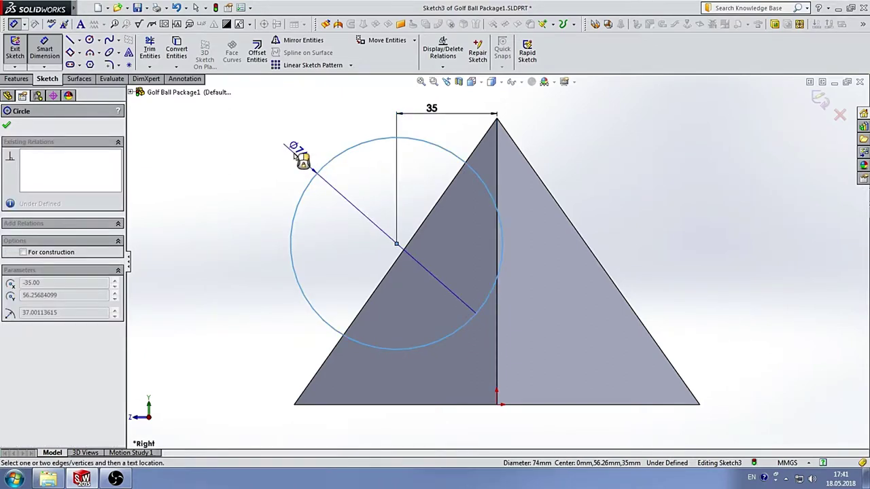
{"action": "left_click", "coordinate": [299, 159]}
{"action": "type", "text": "60"}
{"action": "key", "text": "Return"}
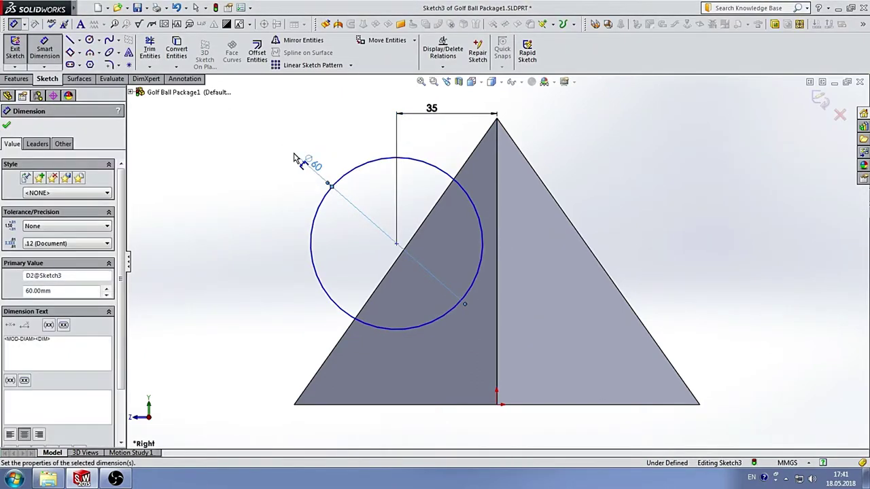
Place the circle centre 50 mm above the pyramid's base edge.
{"action": "left_click", "coordinate": [396, 243]}
{"action": "left_click", "coordinate": [422, 405]}
{"action": "left_click", "coordinate": [232, 340]}
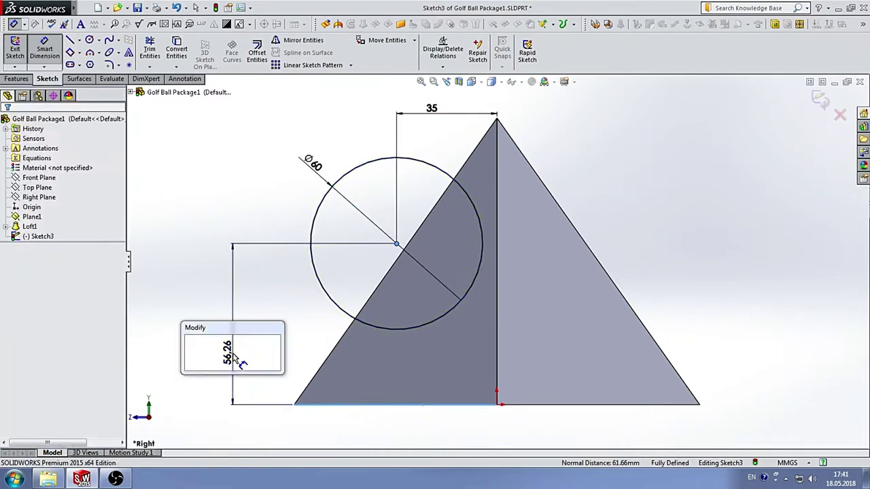
{"action": "type", "text": "50"}
{"action": "key", "text": "Return"}
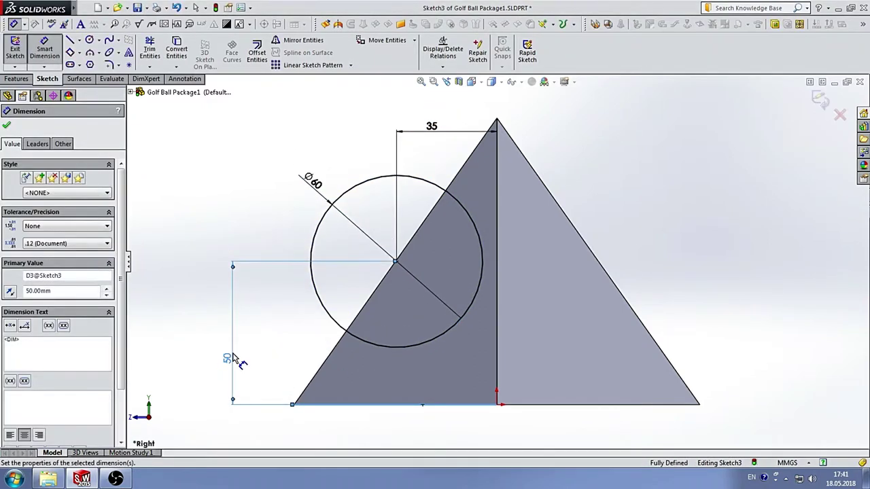
Cut-extrude the circle Mid Plane to 160 mm depth, carving a cavity into the pyramid.
{"action": "left_click", "coordinate": [821, 100]}
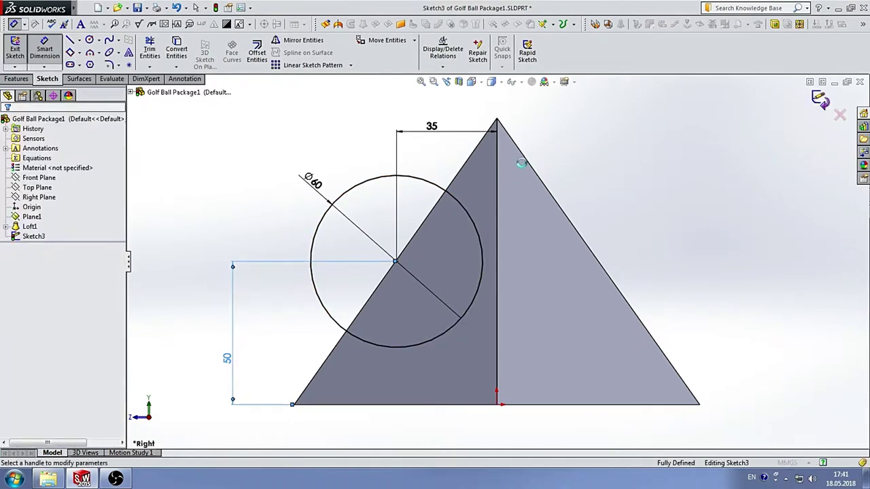
{"action": "right_click_drag", "start_coordinate": [520, 163], "coordinate": [557, 163]}
{"action": "middle_click_drag", "start_coordinate": [593, 184], "coordinate": [625, 225]}
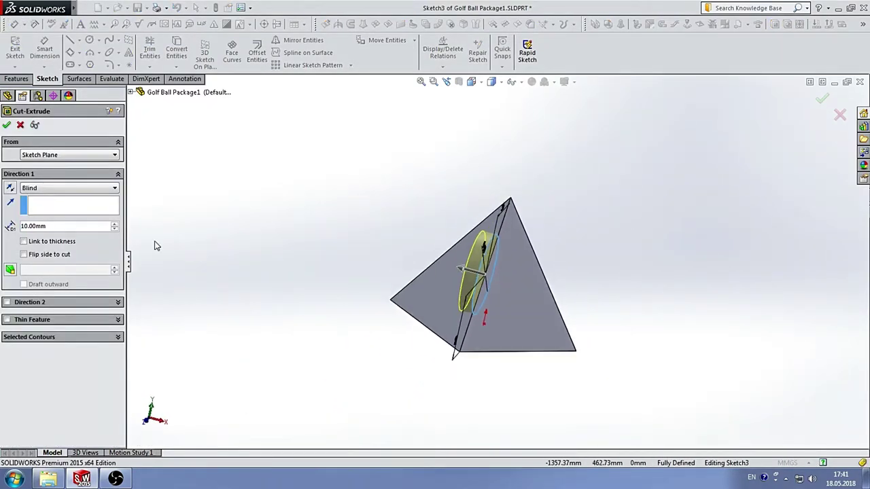
{"action": "left_click", "coordinate": [115, 189]}
{"action": "left_click", "coordinate": [65, 250]}
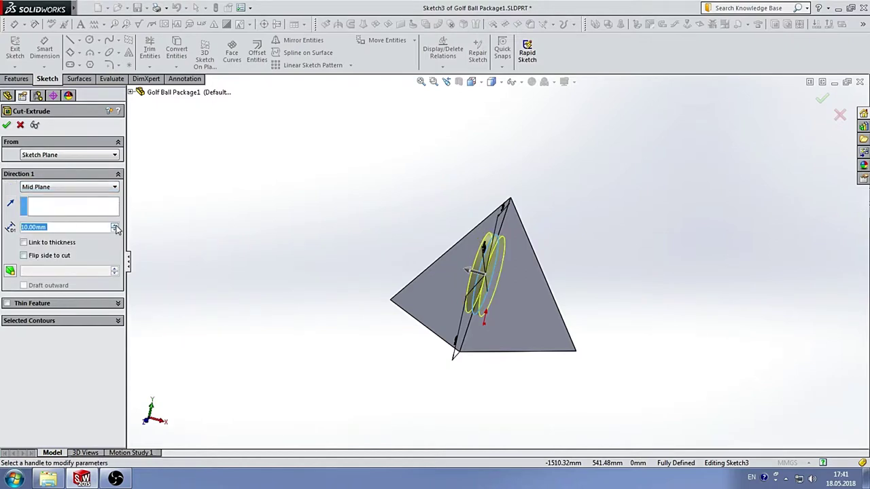
{"action": "scroll", "coordinate": [115, 229], "scroll_direction": "up", "scroll_amount": 3}
{"action": "scroll", "coordinate": [116, 229], "scroll_direction": "up", "scroll_amount": 3}
{"action": "scroll", "coordinate": [116, 229], "scroll_direction": "up", "scroll_amount": 3}
{"action": "scroll", "coordinate": [115, 229], "scroll_direction": "up", "scroll_amount": 3}
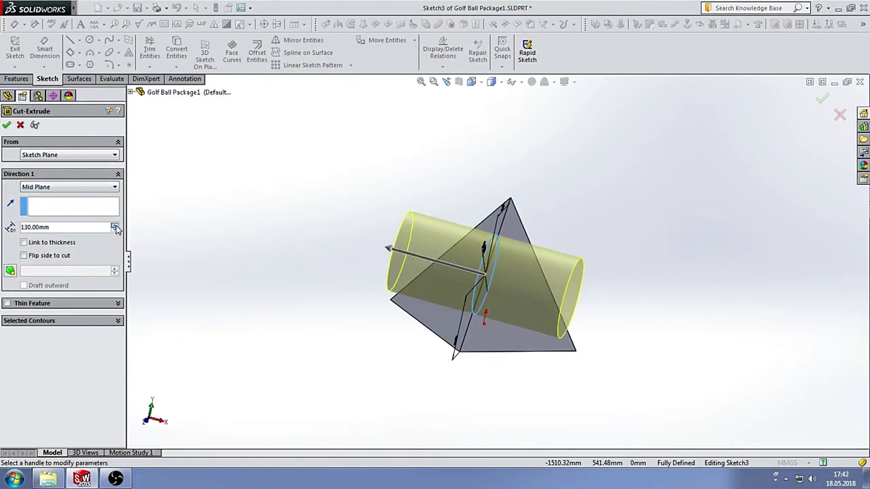
{"action": "scroll", "coordinate": [115, 229], "scroll_direction": "up", "scroll_amount": 3}
{"action": "left_click", "coordinate": [7, 125]}
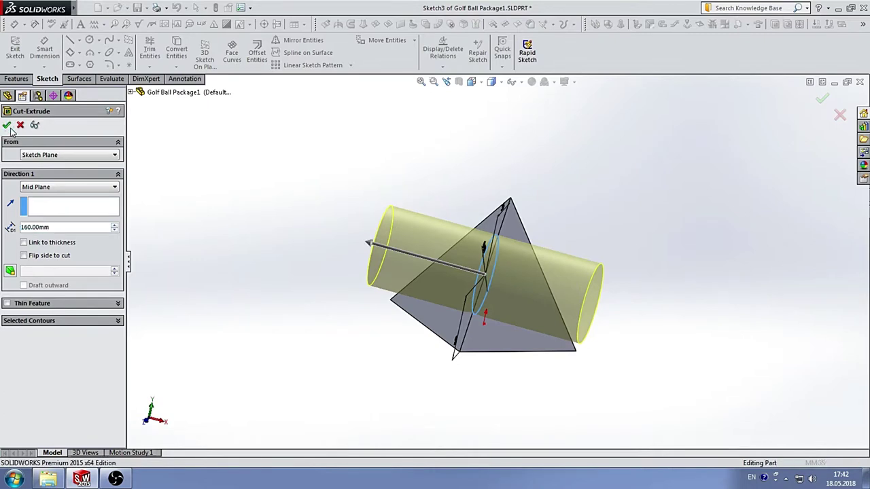
{"action": "mouse_move", "coordinate": [575, 196]}
{"action": "middle_mouse_down"}
{"action": "mouse_move", "coordinate": [819, 195]}
{"action": "mouse_move", "coordinate": [484, 195]}
{"action": "mouse_move", "coordinate": [502, 196]}
{"action": "mouse_move", "coordinate": [572, 240]}
{"action": "mouse_move", "coordinate": [557, 252]}
{"action": "mouse_move", "coordinate": [524, 221]}
{"action": "mouse_move", "coordinate": [516, 122]}
{"action": "mouse_move", "coordinate": [514, 165]}
{"action": "mouse_move", "coordinate": [540, 221]}
{"action": "middle_mouse_up"}
{"action": "scroll", "coordinate": [537, 275], "scroll_direction": "down", "scroll_amount": 2}
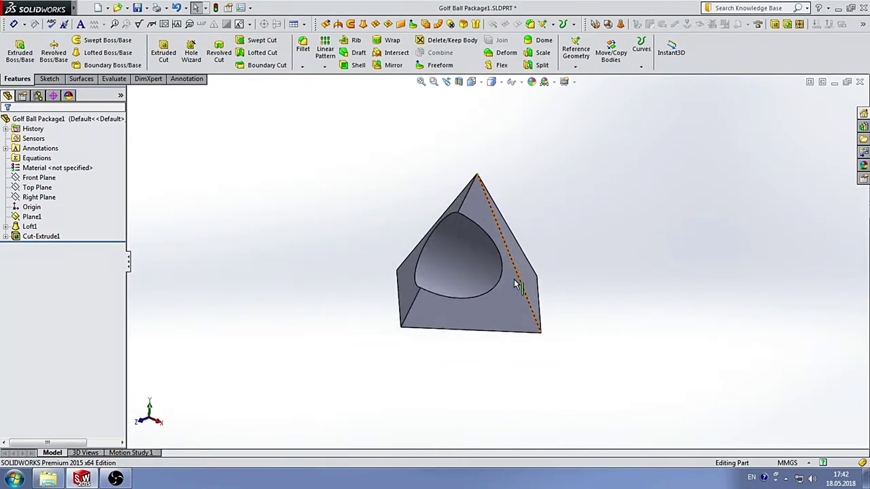
{"action": "scroll", "coordinate": [509, 245], "scroll_direction": "down", "scroll_amount": 2}
{"action": "scroll", "coordinate": [501, 225], "scroll_direction": "down", "scroll_amount": 1}
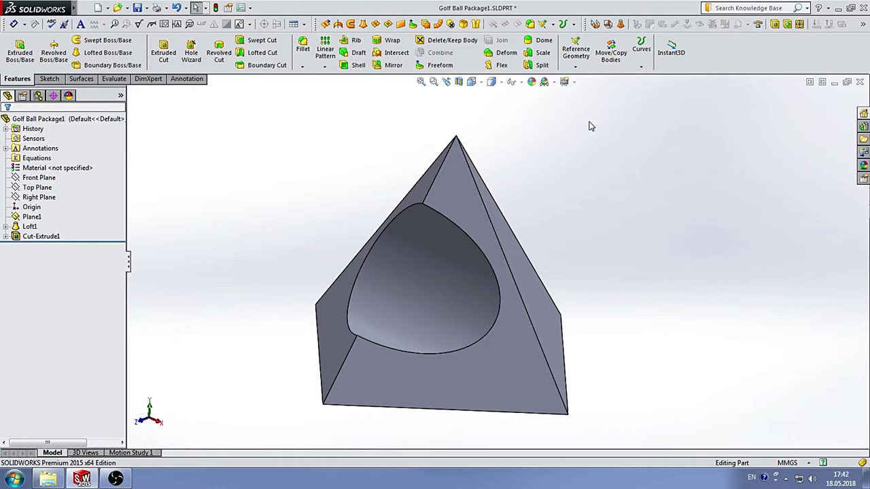
Begin Convert to Sheet Metal with the right side face fixed and 0.10 mm thickness and bend radius.
{"action": "left_click", "coordinate": [608, 24]}
{"action": "mouse_move", "coordinate": [541, 166]}
{"action": "middle_mouse_down"}
{"action": "mouse_move", "coordinate": [513, 135]}
{"action": "mouse_move", "coordinate": [509, 157]}
{"action": "middle_mouse_up"}
{"action": "left_click", "coordinate": [456, 241]}
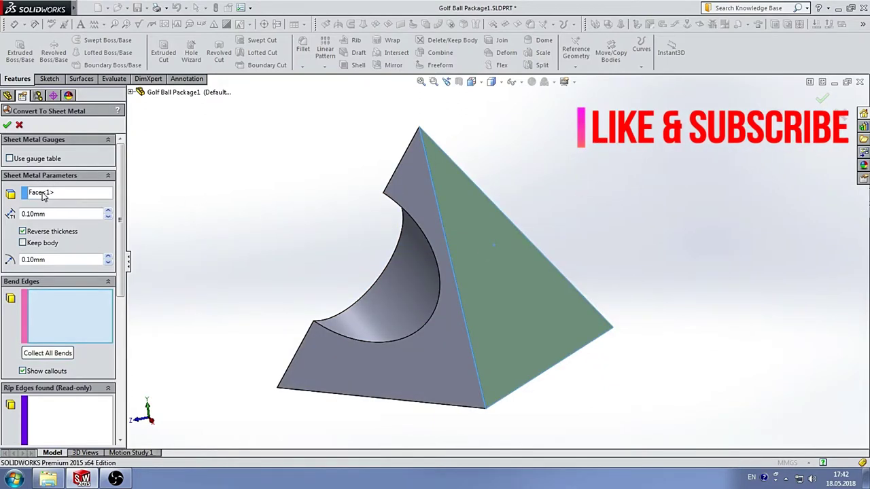
{"action": "scroll", "coordinate": [61, 202], "scroll_direction": "down", "scroll_amount": 3}
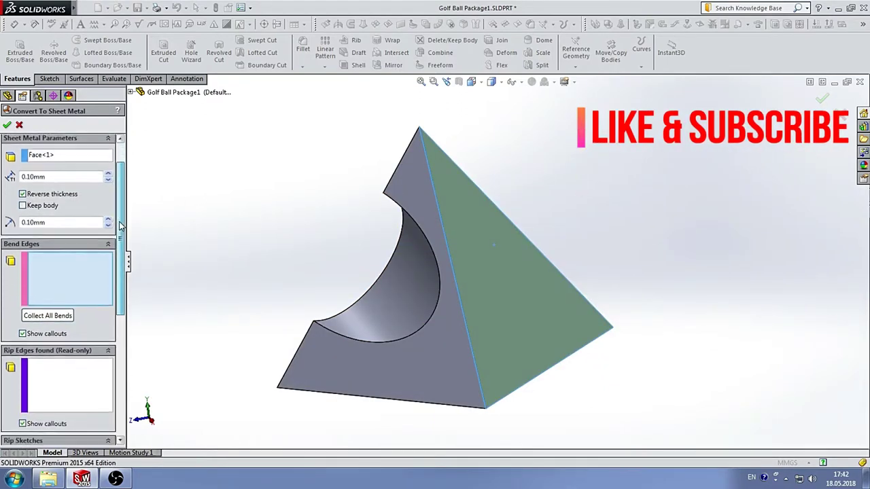
{"action": "left_click_drag", "start_coordinate": [49, 201], "coordinate": [14, 204]}
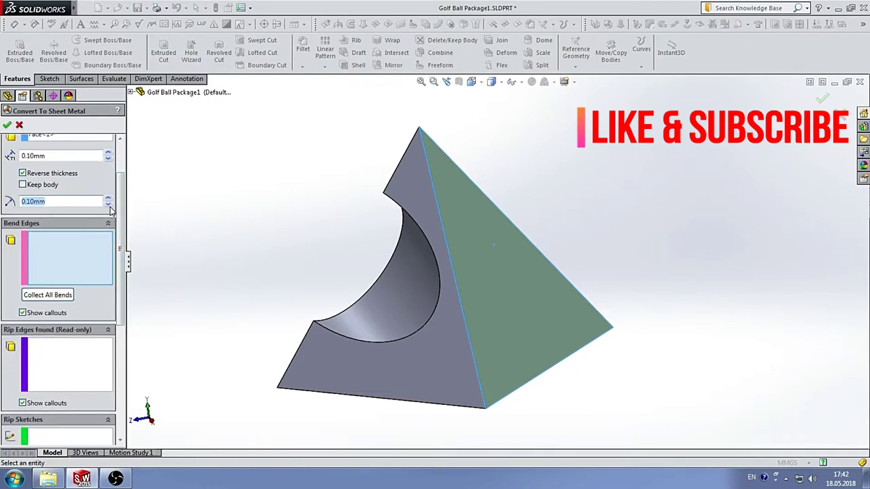
{"action": "scroll", "coordinate": [73, 201], "scroll_direction": "up", "scroll_amount": 3}
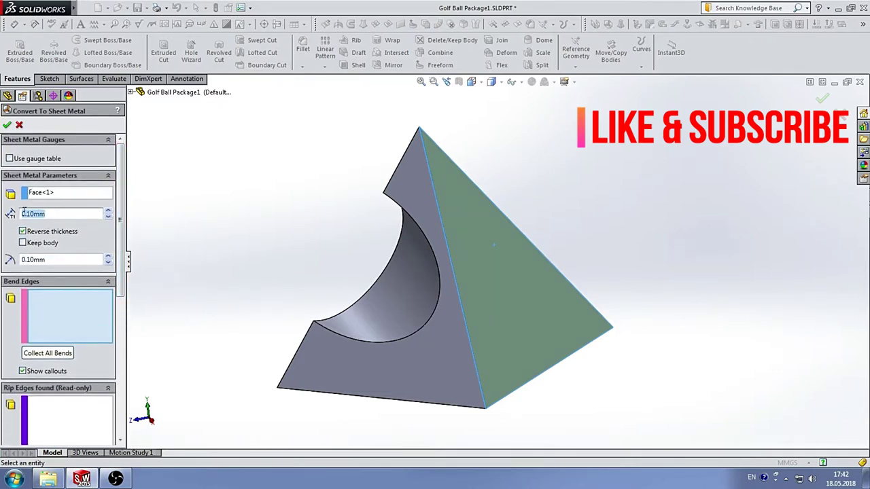
{"action": "scroll", "coordinate": [117, 235], "scroll_direction": "down", "scroll_amount": 3}
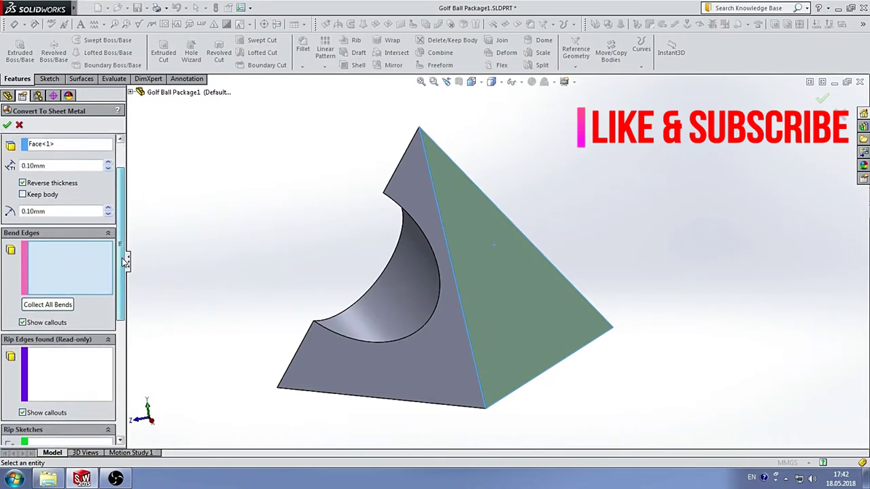
{"action": "mouse_move", "coordinate": [290, 226]}
{"action": "middle_mouse_down"}
{"action": "mouse_move", "coordinate": [285, 211]}
{"action": "mouse_move", "coordinate": [199, 272]}
{"action": "middle_mouse_up"}
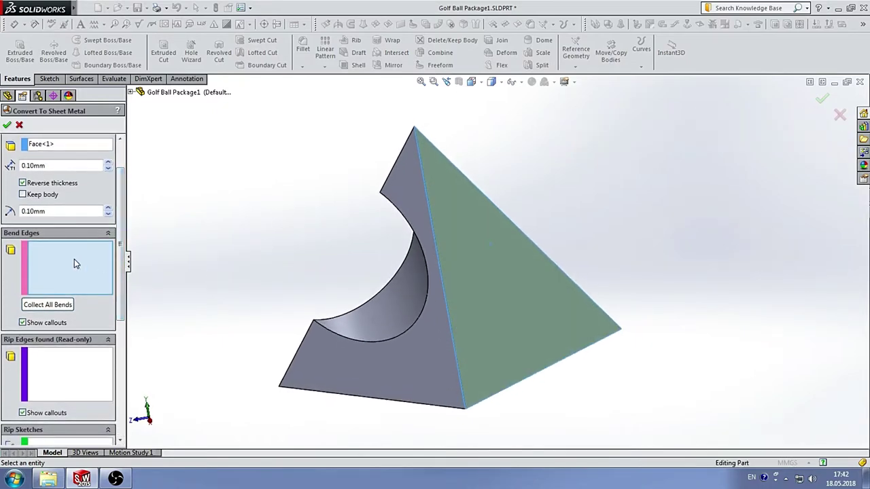
{"action": "mouse_move", "coordinate": [275, 243]}
{"action": "middle_mouse_down"}
{"action": "mouse_move", "coordinate": [249, 229]}
{"action": "mouse_move", "coordinate": [295, 231]}
{"action": "mouse_move", "coordinate": [311, 237]}
{"action": "mouse_move", "coordinate": [312, 250]}
{"action": "middle_mouse_up"}
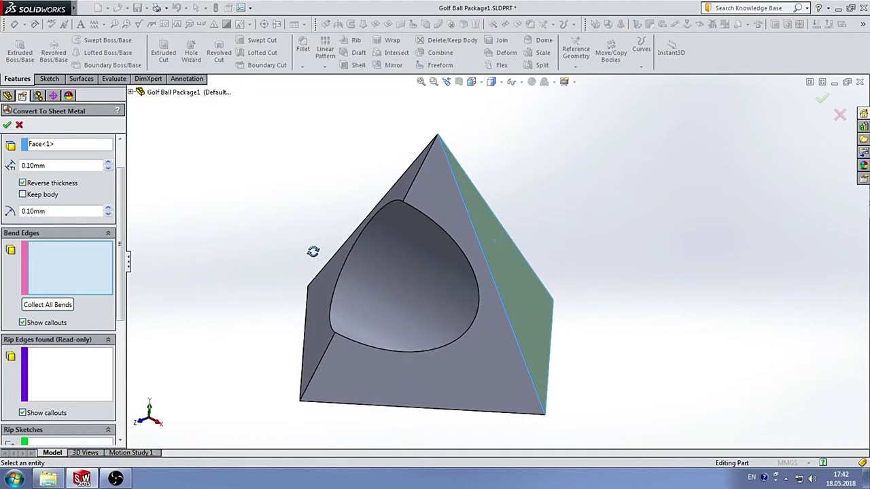
Select four pyramid edges as bend edges, orbiting between picks.
{"action": "left_click", "coordinate": [508, 316]}
{"action": "mouse_move", "coordinate": [438, 272]}
{"action": "middle_mouse_down"}
{"action": "mouse_move", "coordinate": [431, 239]}
{"action": "mouse_move", "coordinate": [448, 307]}
{"action": "middle_mouse_up"}
{"action": "left_click", "coordinate": [353, 353]}
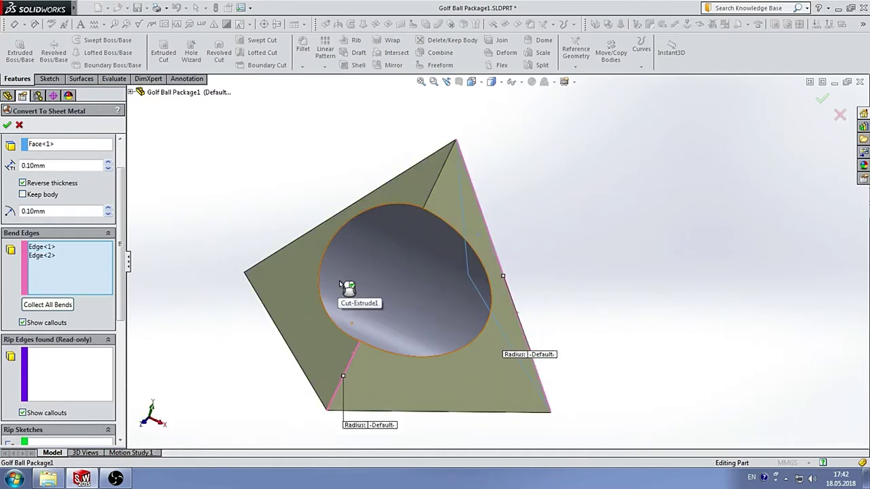
{"action": "mouse_move", "coordinate": [343, 292]}
{"action": "middle_mouse_down"}
{"action": "mouse_move", "coordinate": [327, 268]}
{"action": "mouse_move", "coordinate": [373, 295]}
{"action": "mouse_move", "coordinate": [316, 226]}
{"action": "middle_mouse_up"}
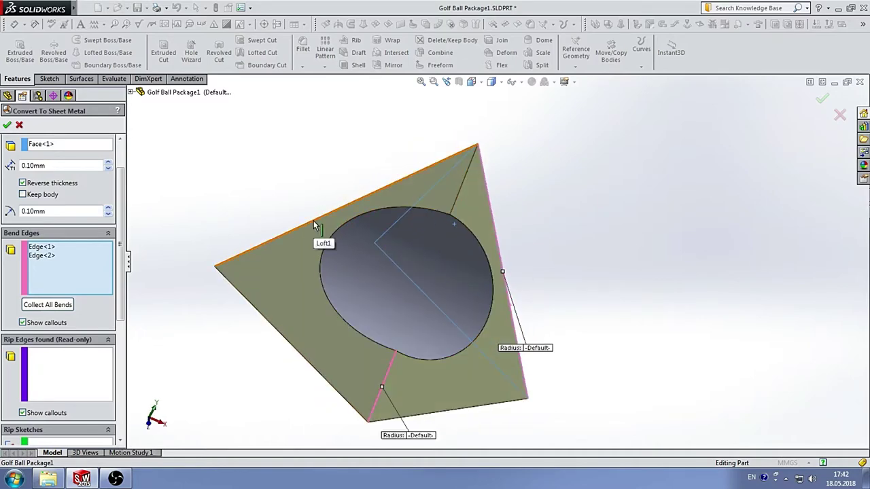
{"action": "left_click", "coordinate": [369, 255]}
{"action": "mouse_move", "coordinate": [447, 281]}
{"action": "middle_mouse_down"}
{"action": "mouse_move", "coordinate": [431, 237]}
{"action": "mouse_move", "coordinate": [382, 243]}
{"action": "mouse_move", "coordinate": [379, 252]}
{"action": "middle_mouse_up"}
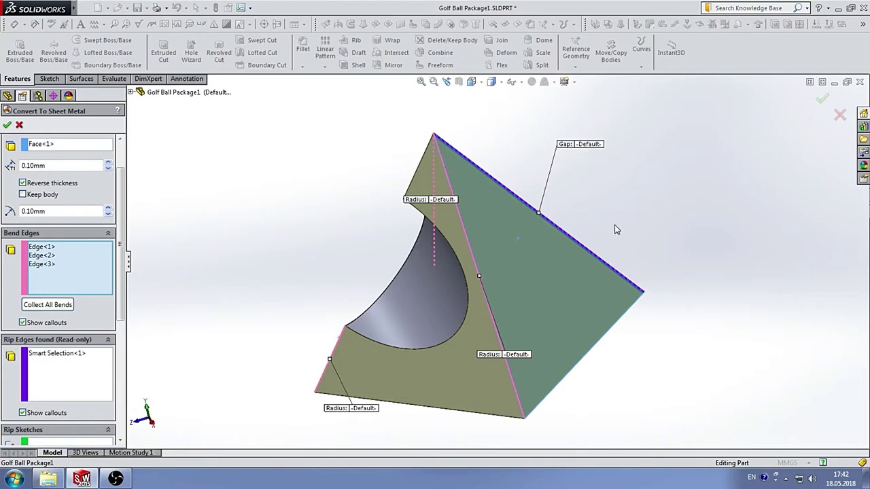
{"action": "mouse_move", "coordinate": [615, 230]}
{"action": "middle_mouse_down"}
{"action": "mouse_move", "coordinate": [568, 227]}
{"action": "mouse_move", "coordinate": [642, 227]}
{"action": "mouse_move", "coordinate": [647, 200]}
{"action": "mouse_move", "coordinate": [630, 208]}
{"action": "middle_mouse_up"}
{"action": "scroll", "coordinate": [550, 322], "scroll_direction": "up", "scroll_amount": 3}
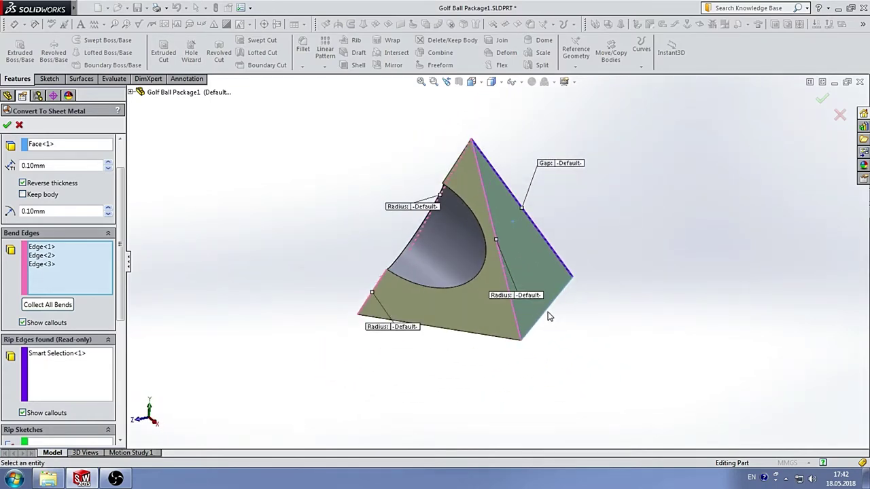
{"action": "left_click", "coordinate": [537, 319]}
Review the Corner Defaults with a 0.50 mm gap and inspect the converted sheet-metal pyramid.
{"action": "mouse_move", "coordinate": [588, 324]}
{"action": "middle_mouse_down"}
{"action": "mouse_move", "coordinate": [558, 250]}
{"action": "mouse_move", "coordinate": [561, 271]}
{"action": "mouse_move", "coordinate": [541, 312]}
{"action": "mouse_move", "coordinate": [517, 324]}
{"action": "mouse_move", "coordinate": [563, 320]}
{"action": "mouse_move", "coordinate": [521, 331]}
{"action": "middle_mouse_up"}
{"action": "left_click_drag", "start_coordinate": [119, 305], "coordinate": [114, 387]}
{"action": "scroll", "coordinate": [114, 387], "scroll_direction": "down", "scroll_amount": 3}
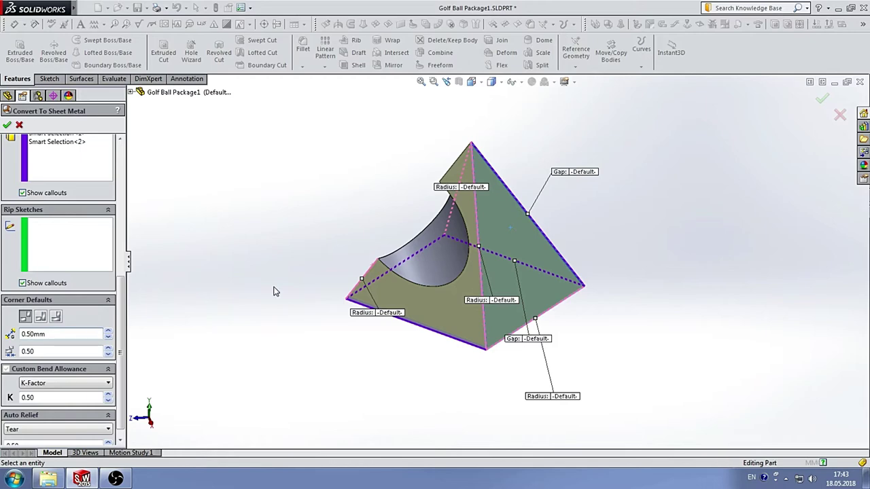
{"action": "middle_click_drag", "start_coordinate": [403, 216], "coordinate": [394, 192]}
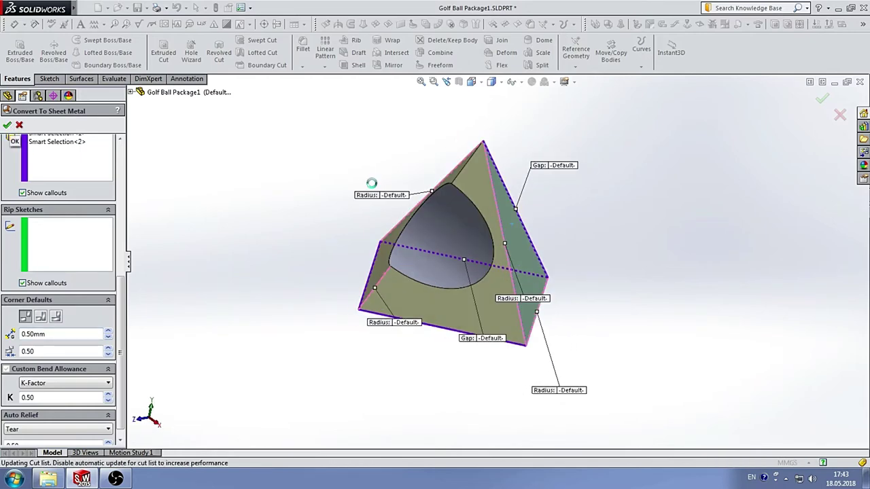
{"action": "mouse_move", "coordinate": [407, 210]}
{"action": "middle_mouse_down"}
{"action": "mouse_move", "coordinate": [390, 113]}
{"action": "mouse_move", "coordinate": [431, 188]}
{"action": "mouse_move", "coordinate": [485, 161]}
{"action": "mouse_move", "coordinate": [439, 259]}
{"action": "mouse_move", "coordinate": [450, 245]}
{"action": "mouse_move", "coordinate": [427, 188]}
{"action": "mouse_move", "coordinate": [363, 213]}
{"action": "mouse_move", "coordinate": [459, 281]}
{"action": "middle_mouse_up"}
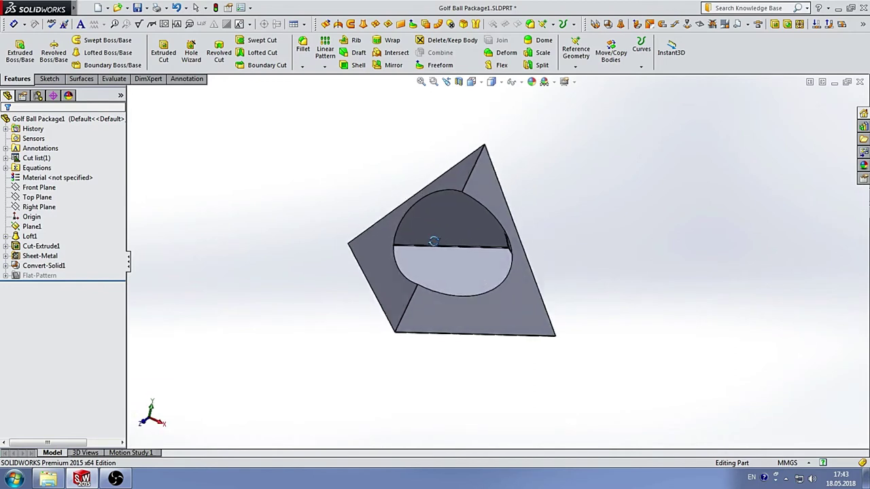
Flatten Convert-Solid1 via its Flat-Pattern feature and orbit to inspect the sheet with its oval cutout.
{"action": "scroll", "coordinate": [460, 282], "scroll_direction": "down", "scroll_amount": 3}
{"action": "scroll", "coordinate": [460, 281], "scroll_direction": "up", "scroll_amount": 5}
{"action": "left_click", "coordinate": [62, 270]}
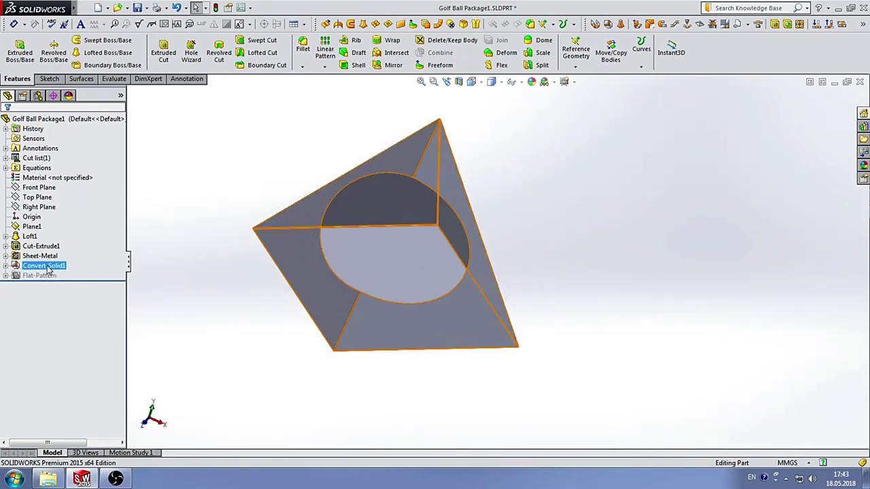
{"action": "right_click", "coordinate": [39, 290]}
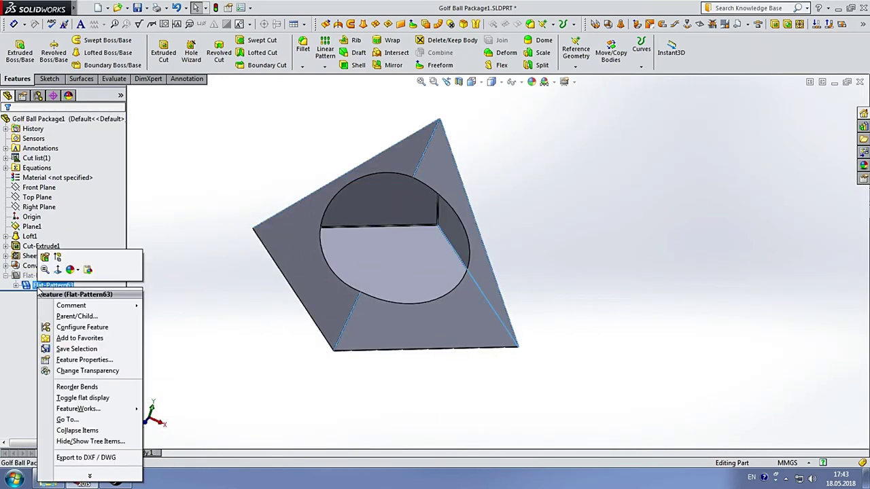
{"action": "left_click", "coordinate": [57, 258]}
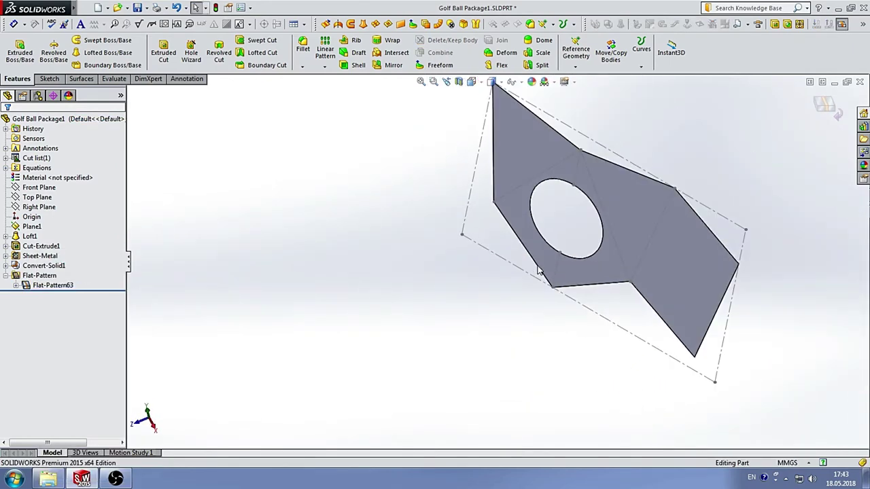
{"action": "mouse_move", "coordinate": [611, 225]}
{"action": "middle_mouse_down"}
{"action": "mouse_move", "coordinate": [571, 236]}
{"action": "mouse_move", "coordinate": [513, 180]}
{"action": "middle_mouse_up"}
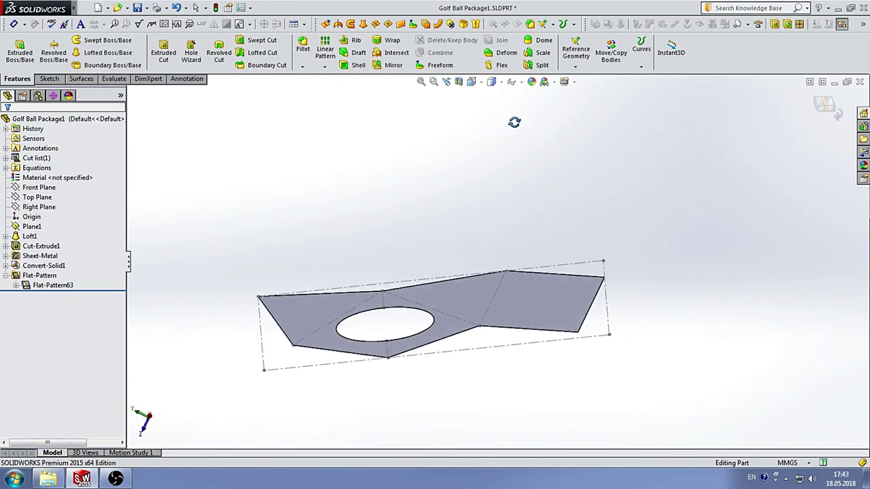